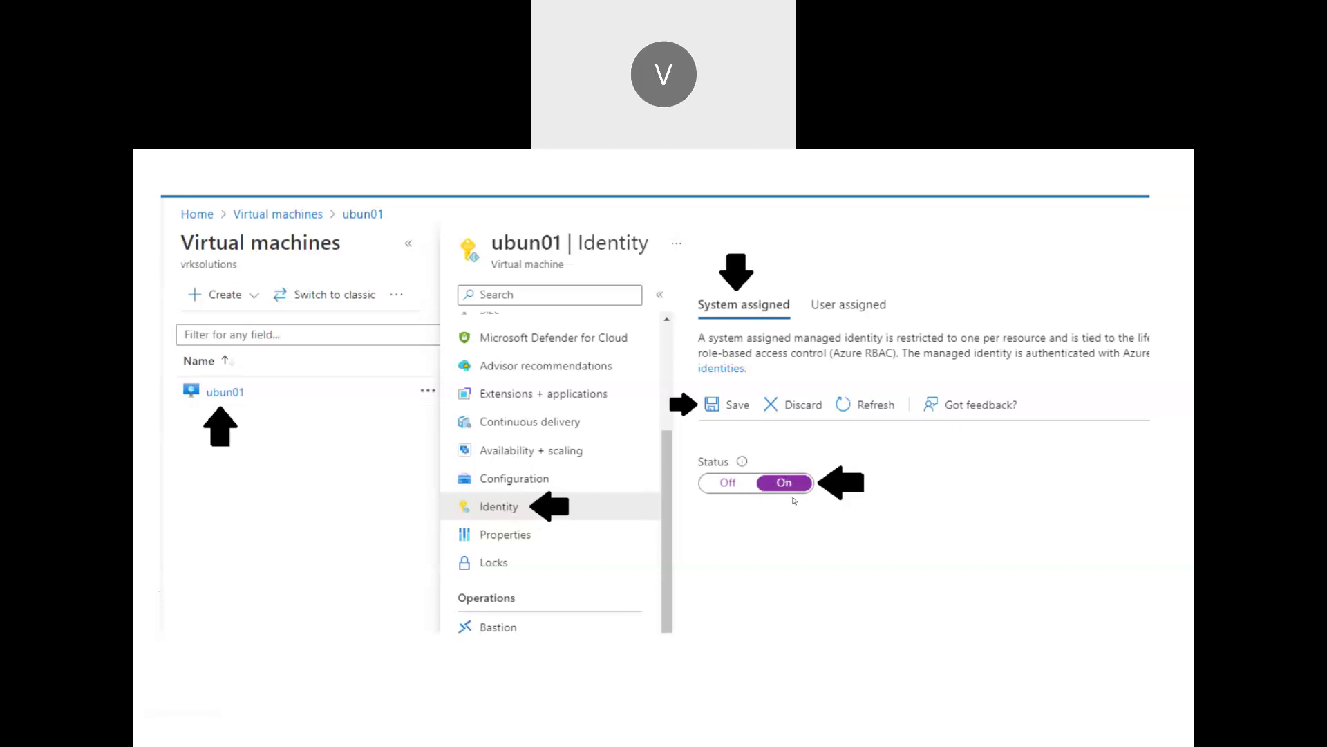
pyautogui.click(718, 405)
pyautogui.press('Right')
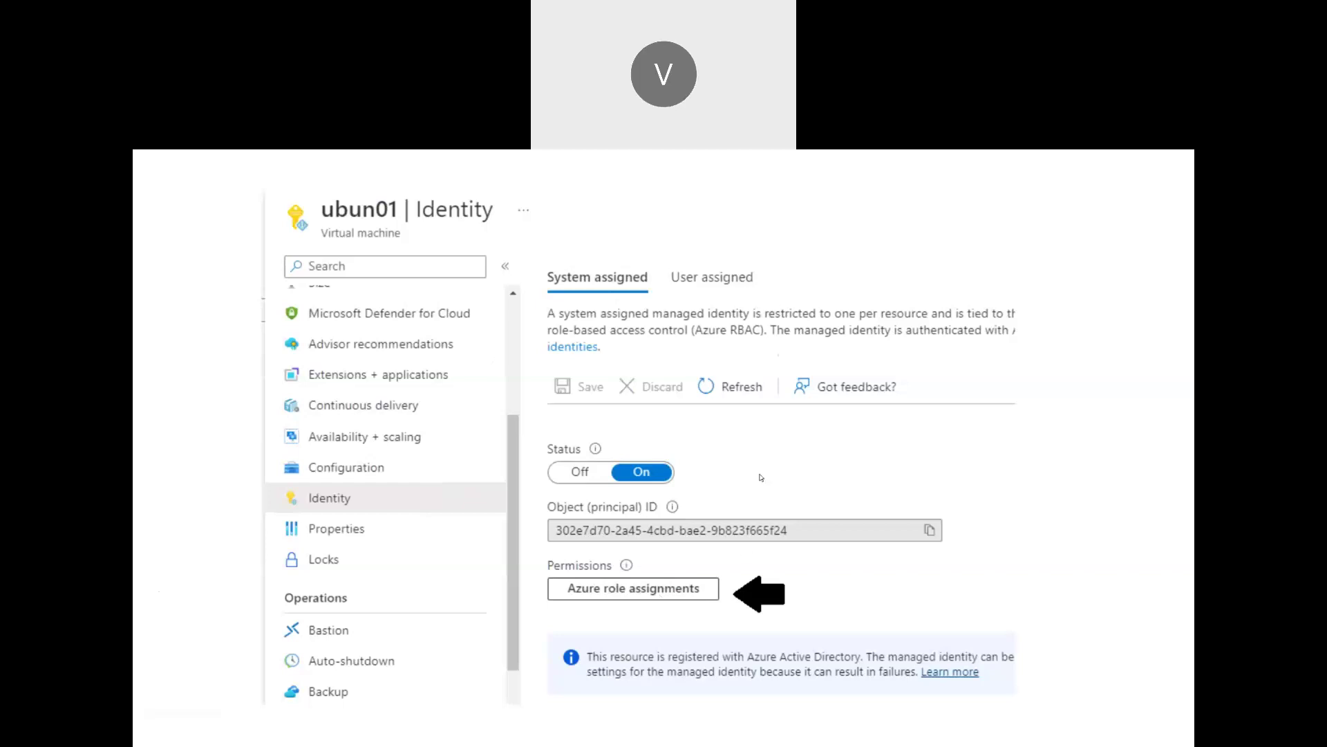
pyautogui.click(646, 593)
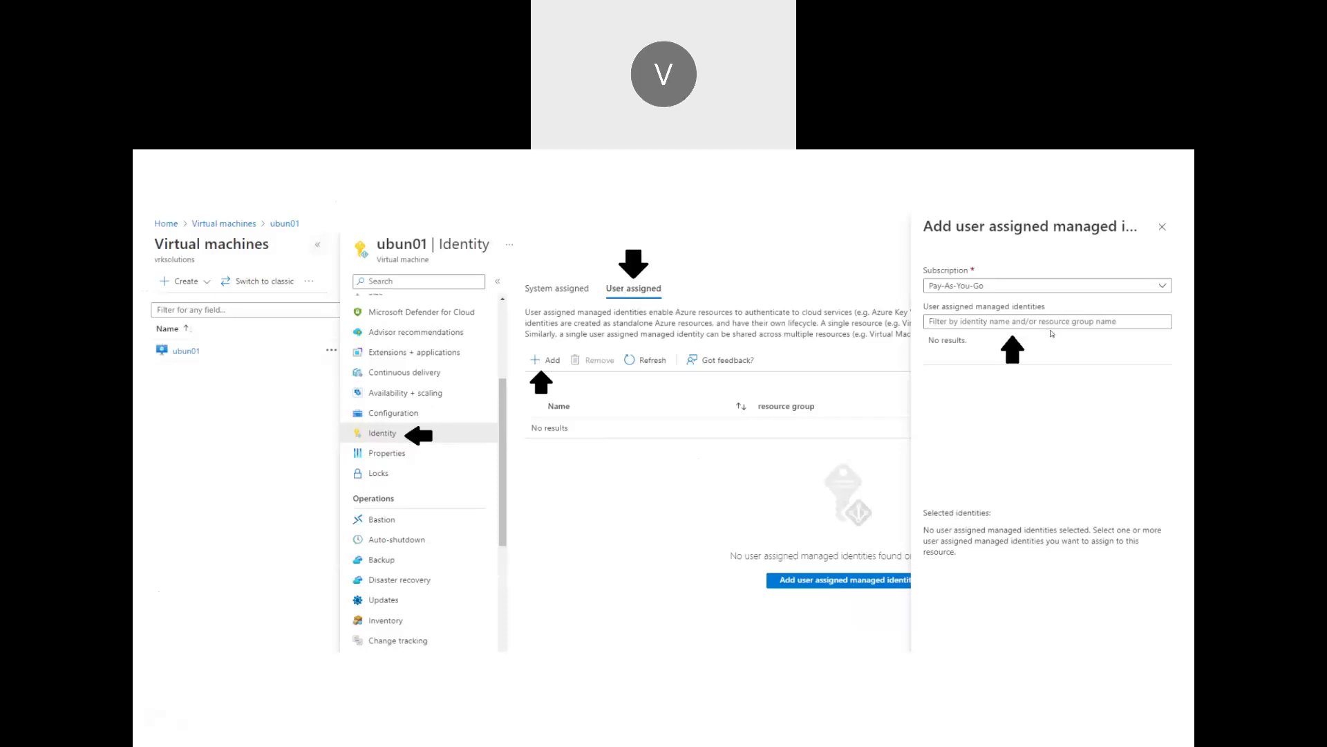
pyautogui.press('Right')
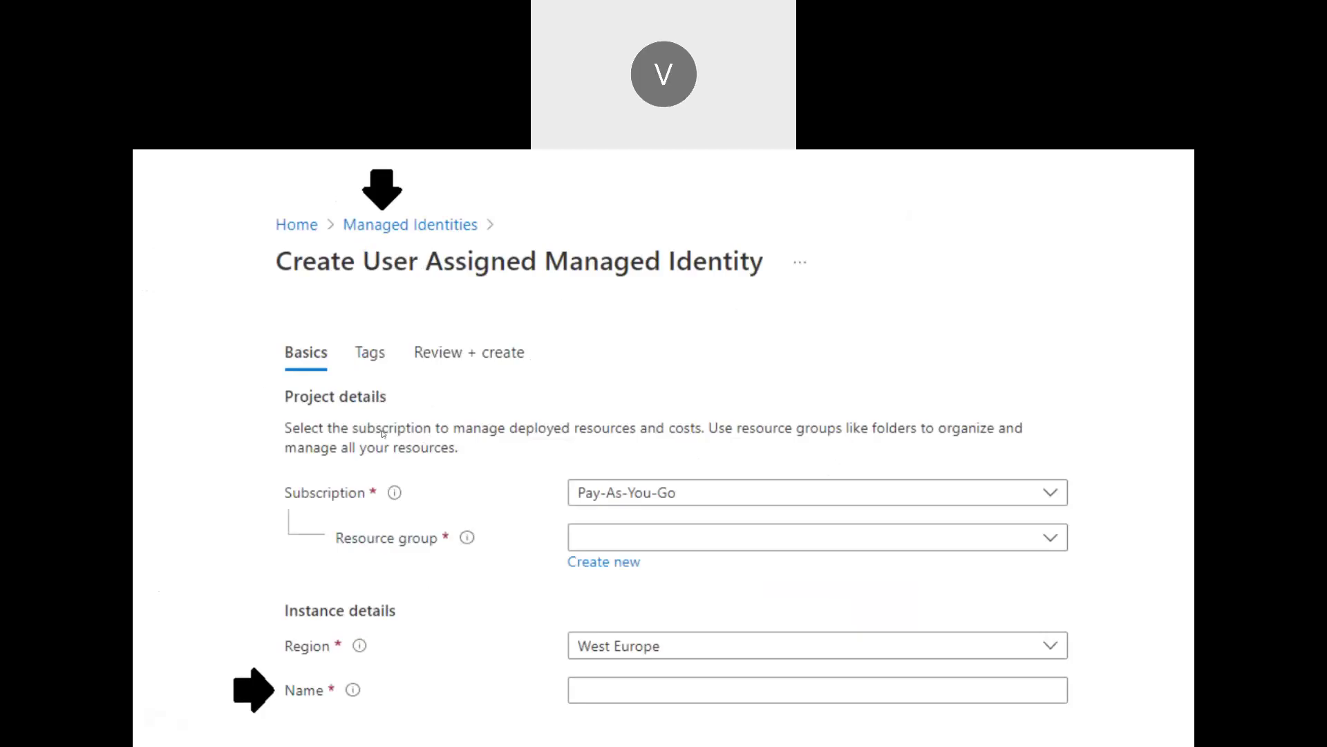
pyautogui.press('Left')
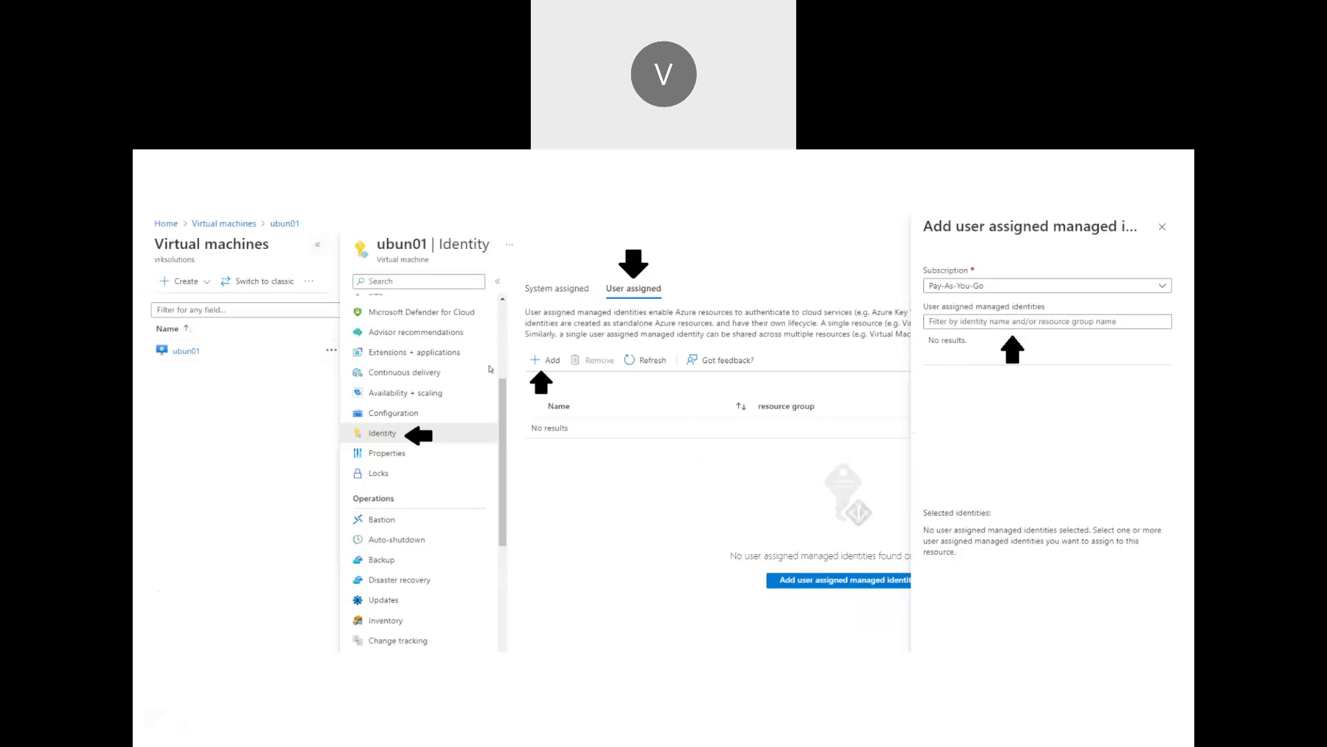
pyautogui.press('Left')
pyautogui.press('Left')
pyautogui.press('Left')
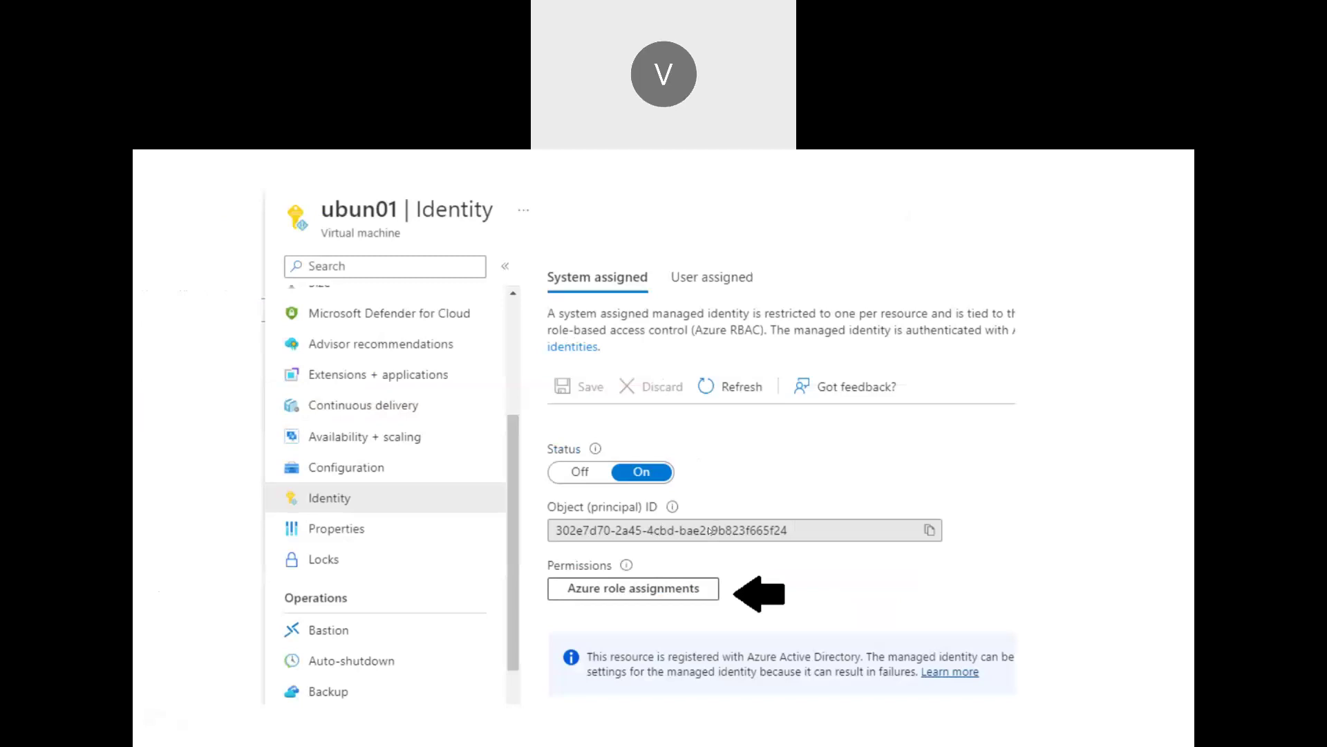
pyautogui.press('Right')
pyautogui.press('Right')
pyautogui.press('Right')
pyautogui.press('Right')
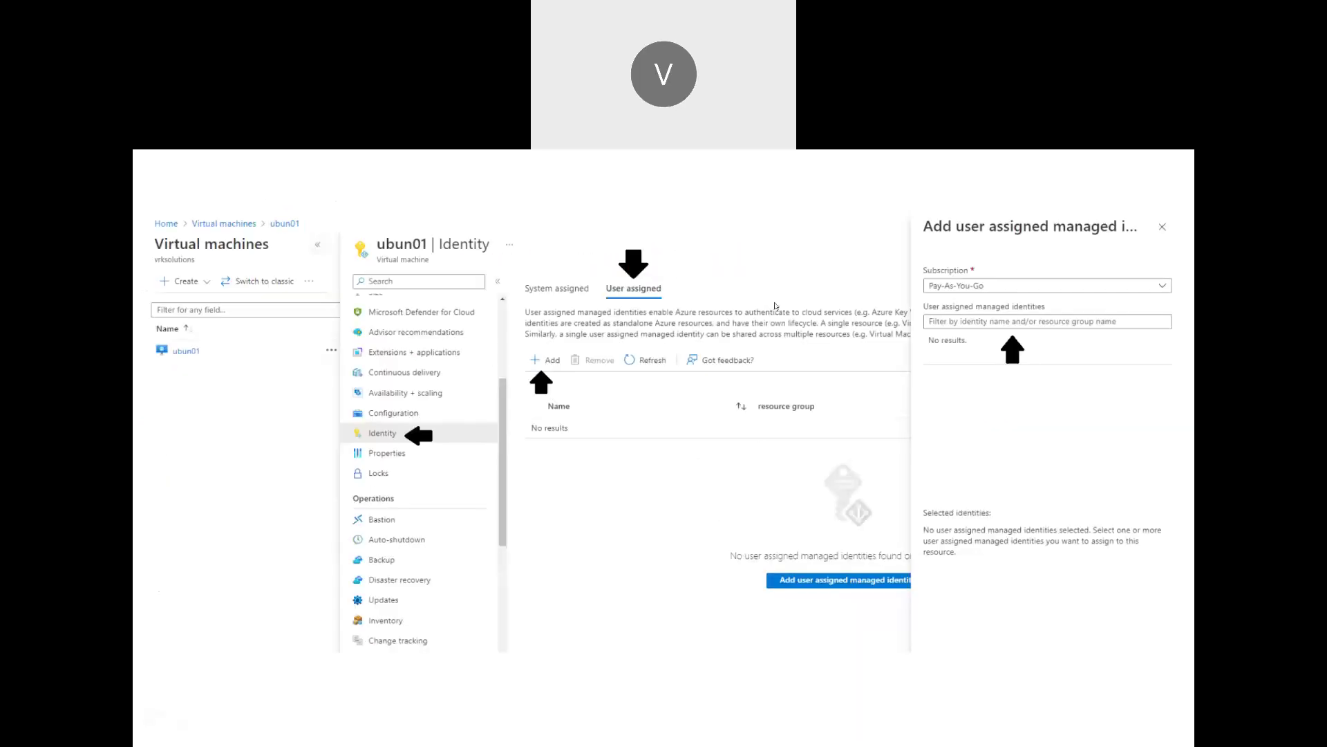
# Switch from the slideshow to the Azure portal and enable the system-assigned managed identity of the ubun01 virtual machine
pyautogui.press('Escape')
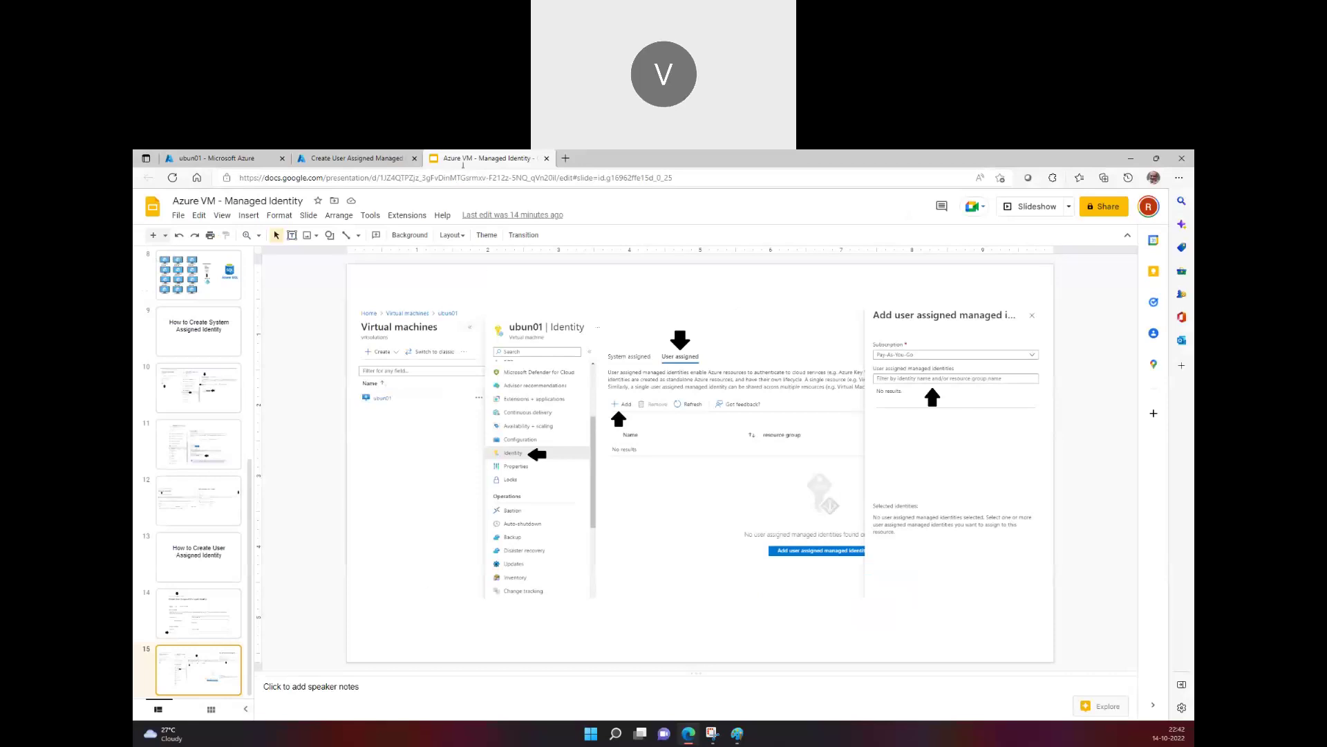
pyautogui.click(237, 154)
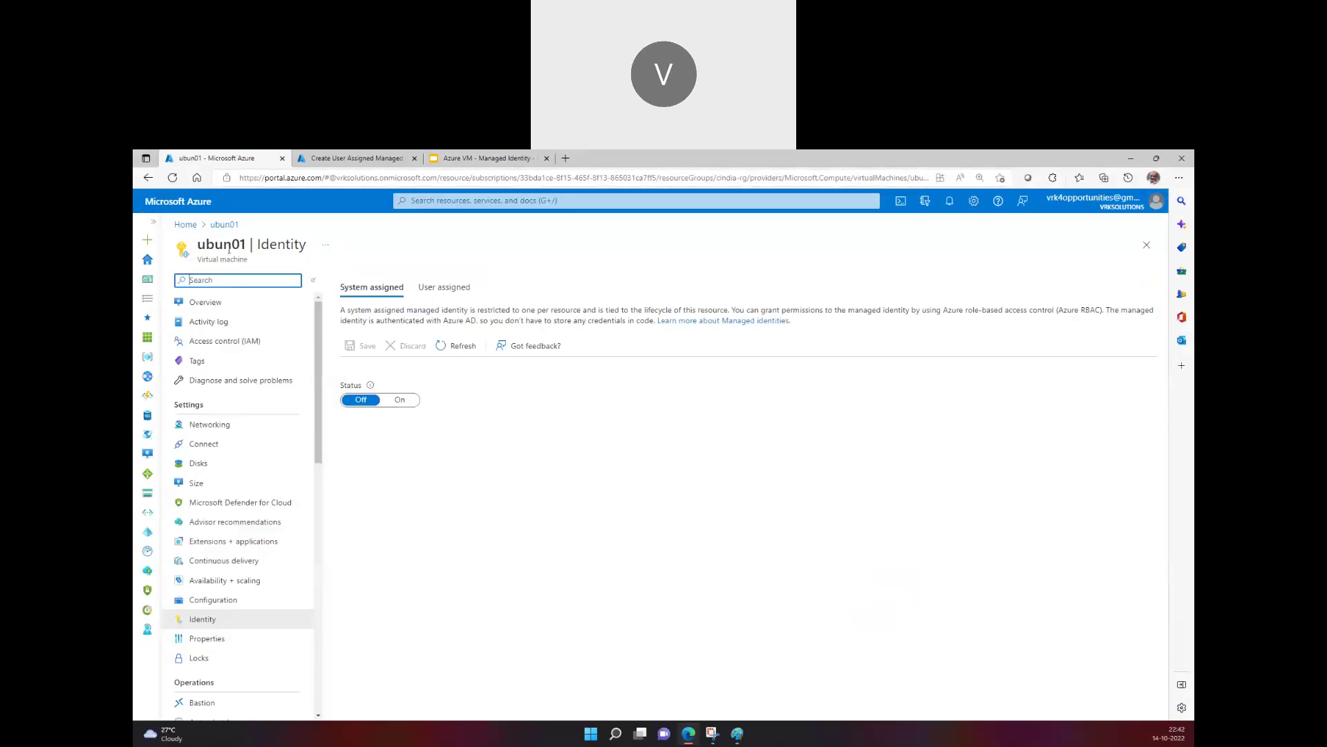
pyautogui.click(405, 401)
pyautogui.click(363, 345)
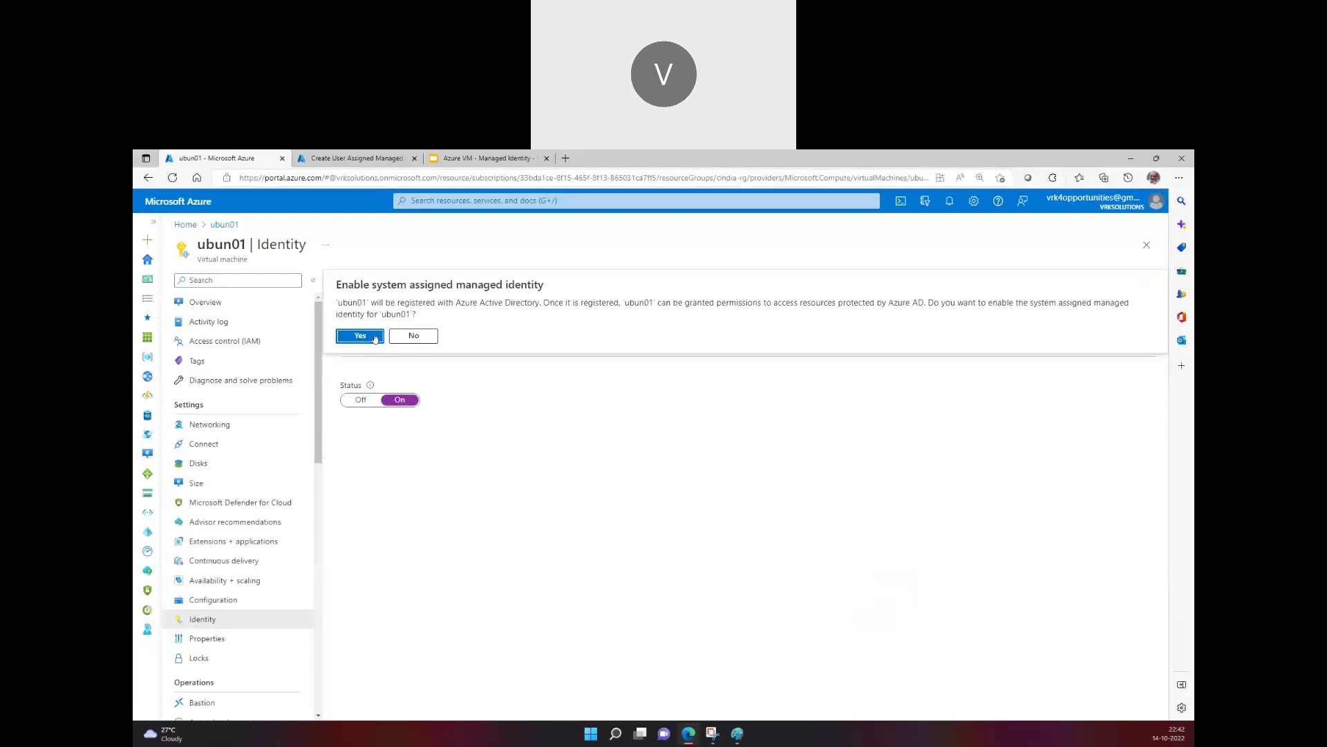
pyautogui.click(373, 337)
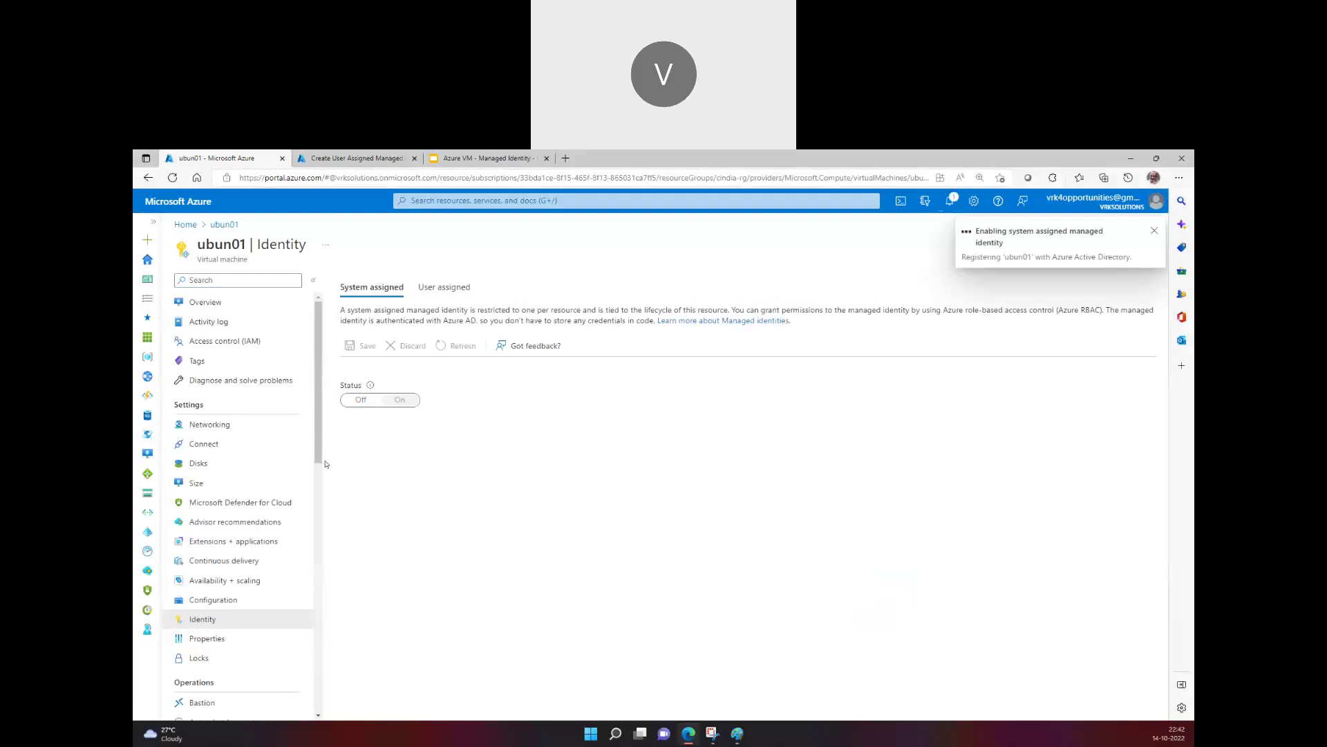
# Open the identity's Azure role assignments and fill in a new one with Subscription scope, the Pay-As-You-Go subscription and the Contributor role
pyautogui.click(396, 475)
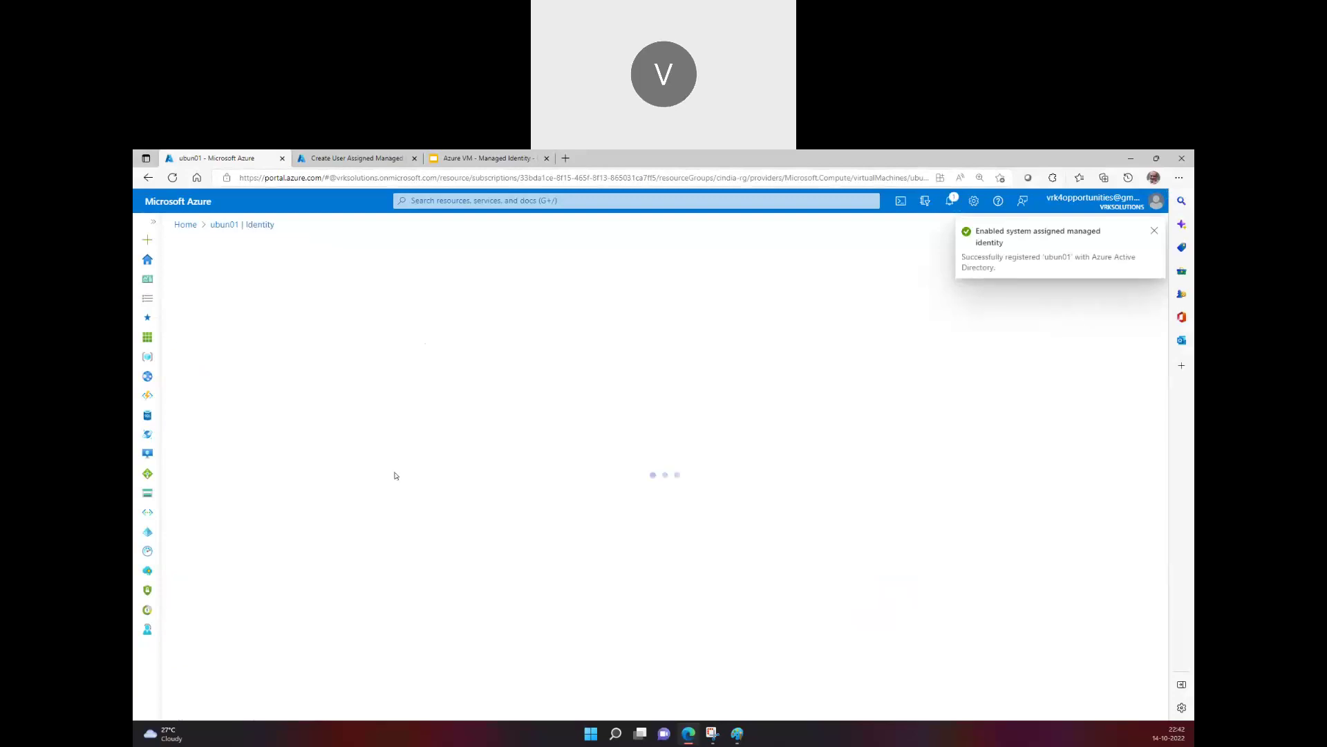
pyautogui.click(228, 280)
pyautogui.click(774, 284)
pyautogui.click(825, 329)
pyautogui.click(746, 355)
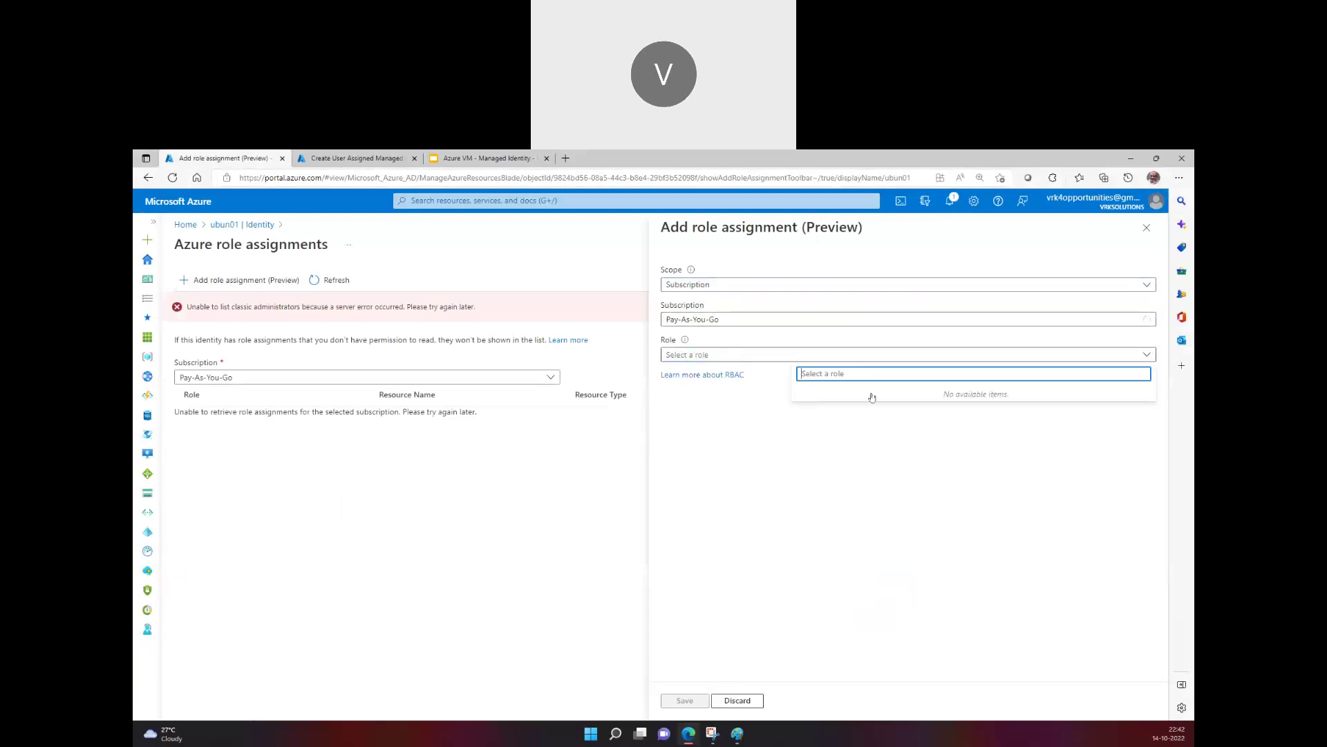
pyautogui.click(868, 418)
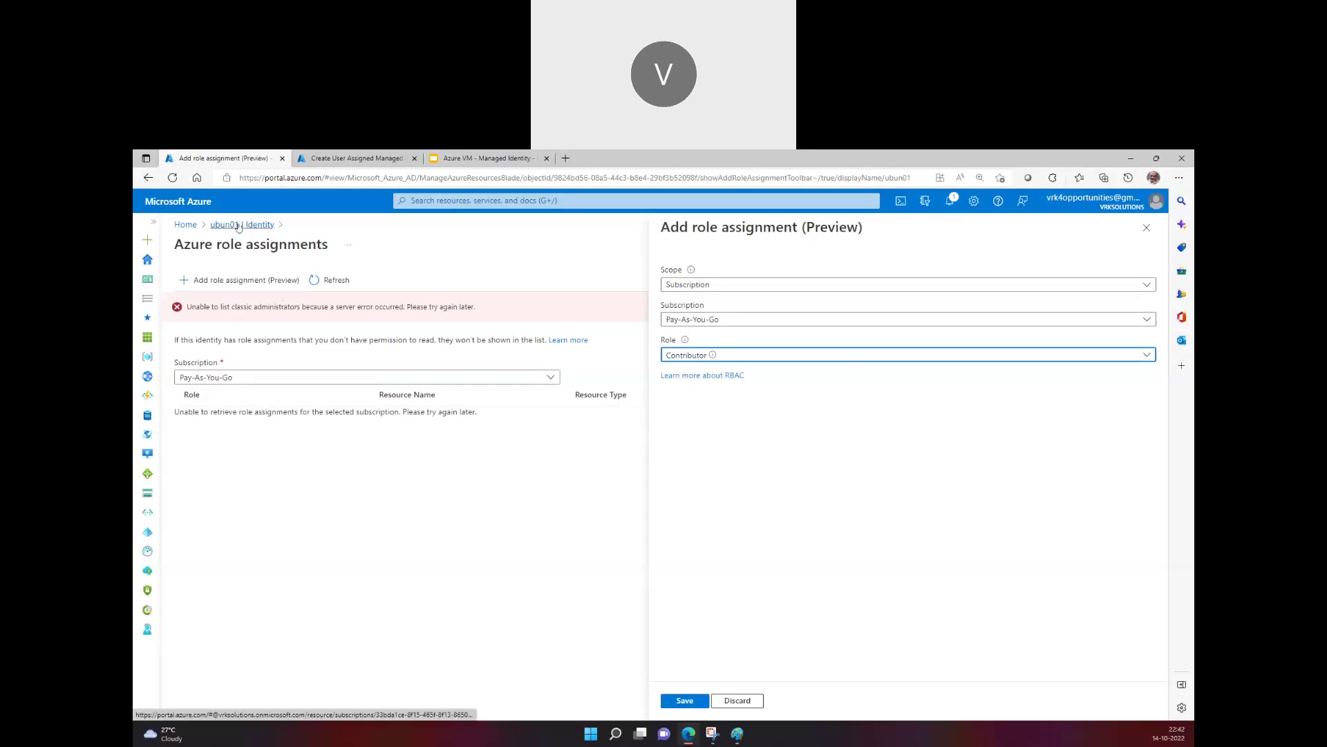
# Change the new role assignment's scope to SQL, check the resource choices and close the form without saving
pyautogui.moveTo(690, 269)
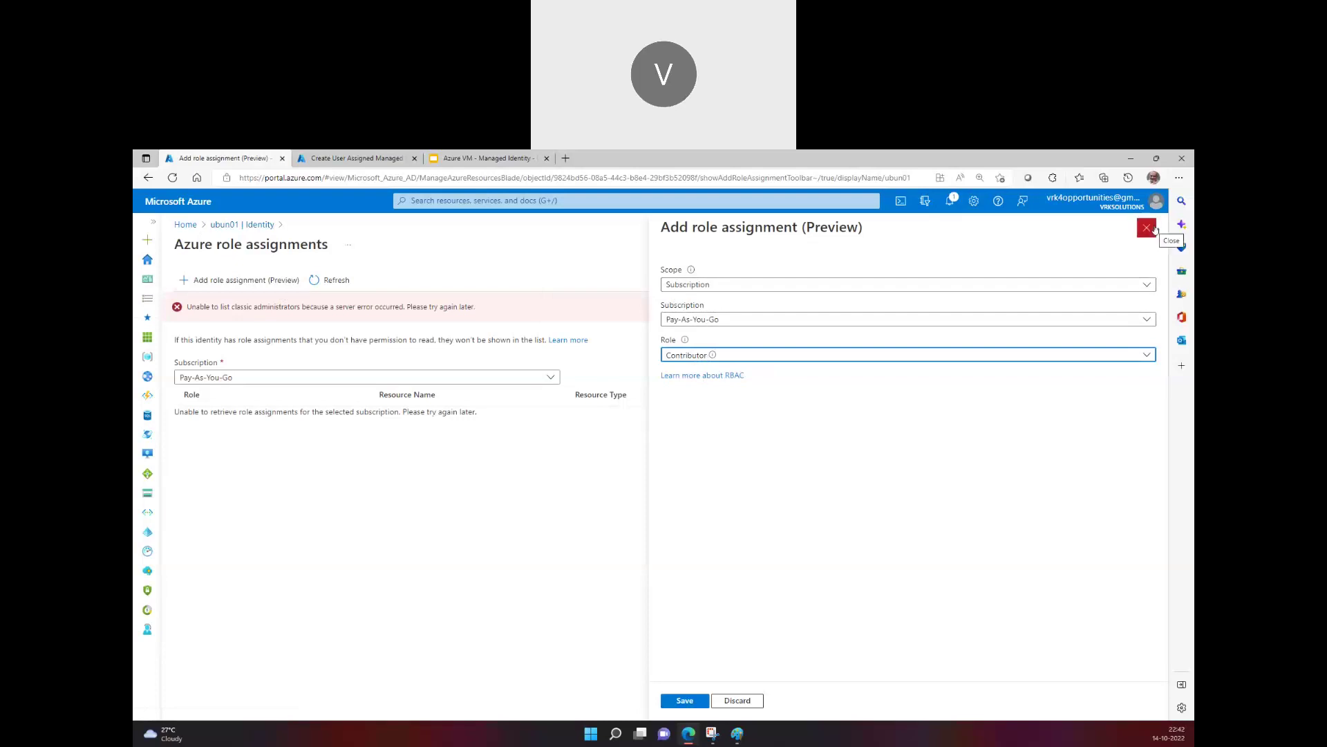
pyautogui.click(789, 284)
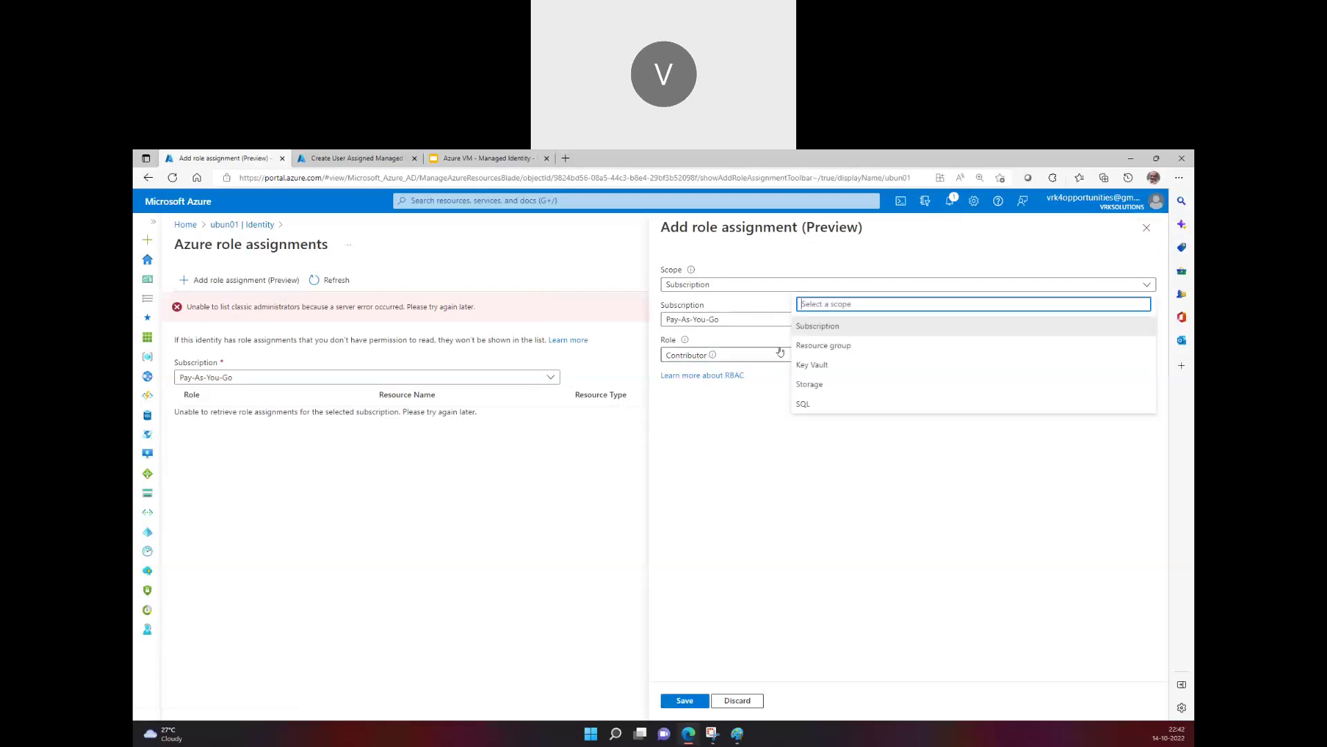
pyautogui.click(812, 406)
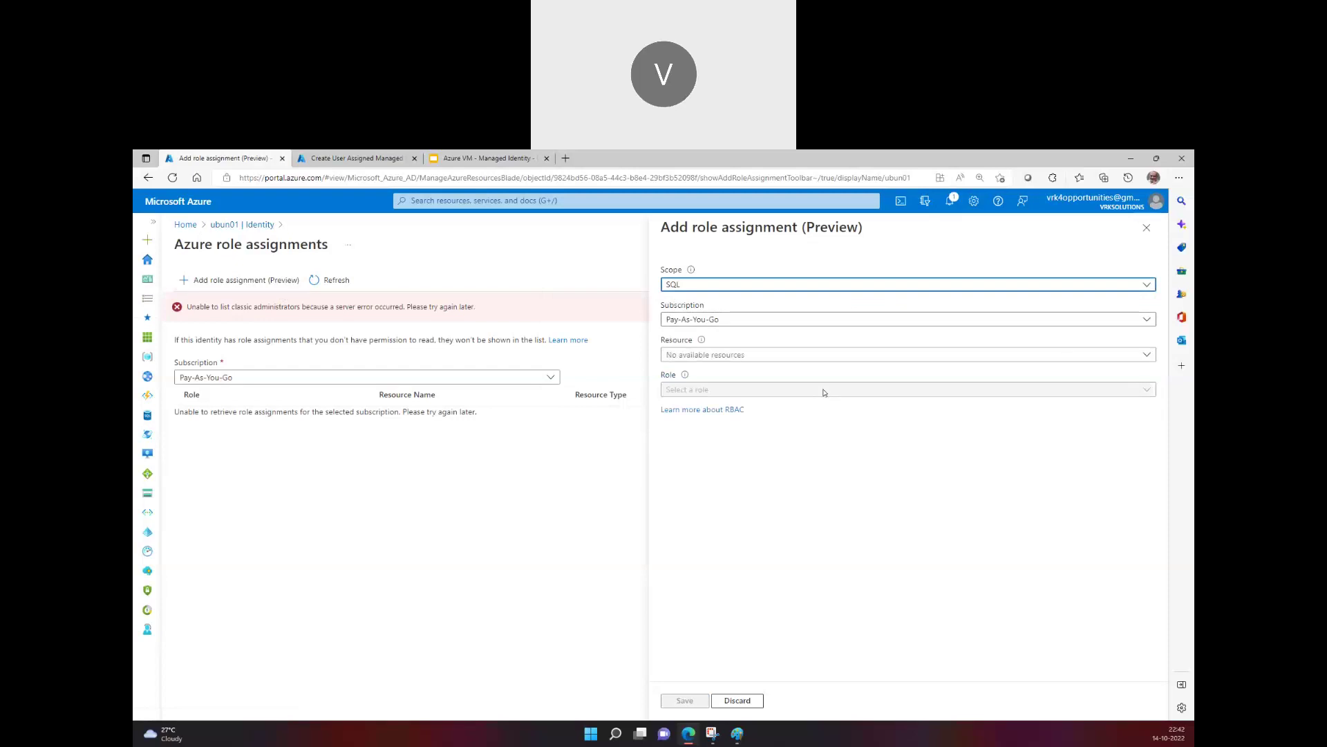
pyautogui.click(774, 355)
pyautogui.click(923, 439)
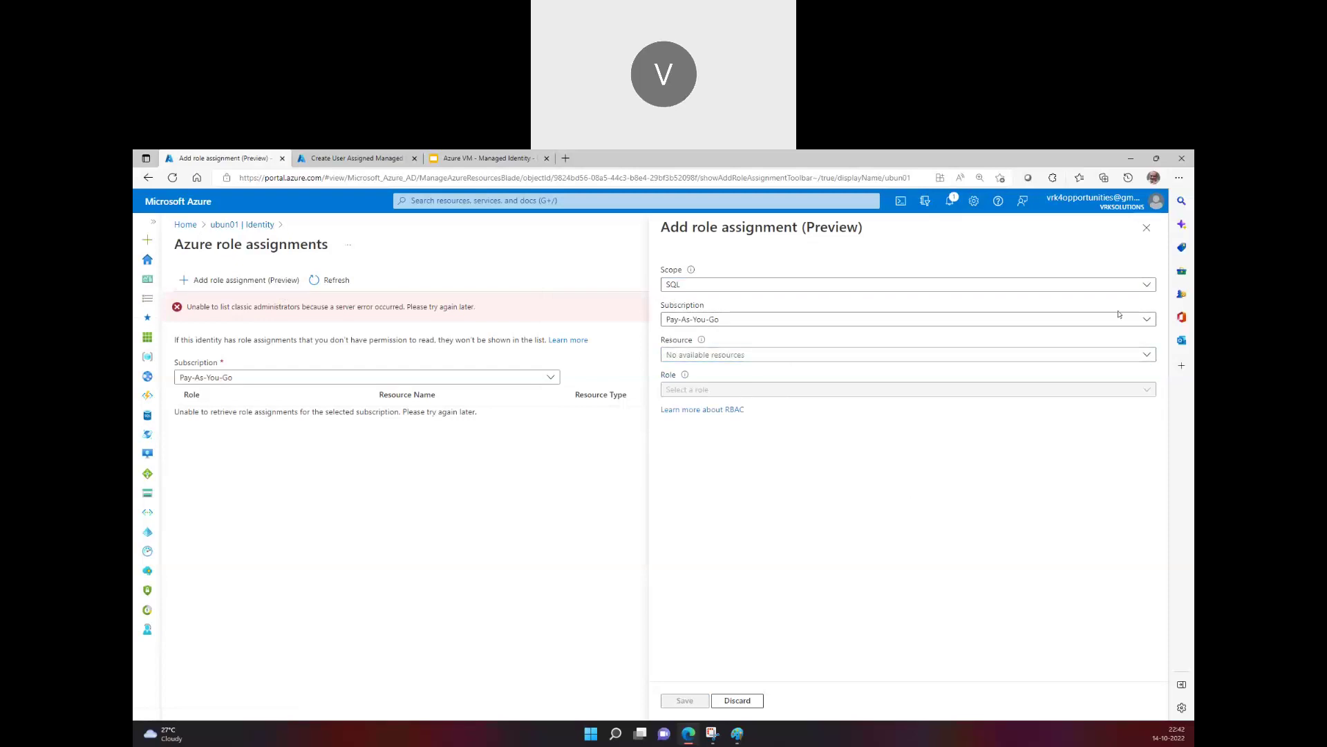
pyautogui.click(1147, 228)
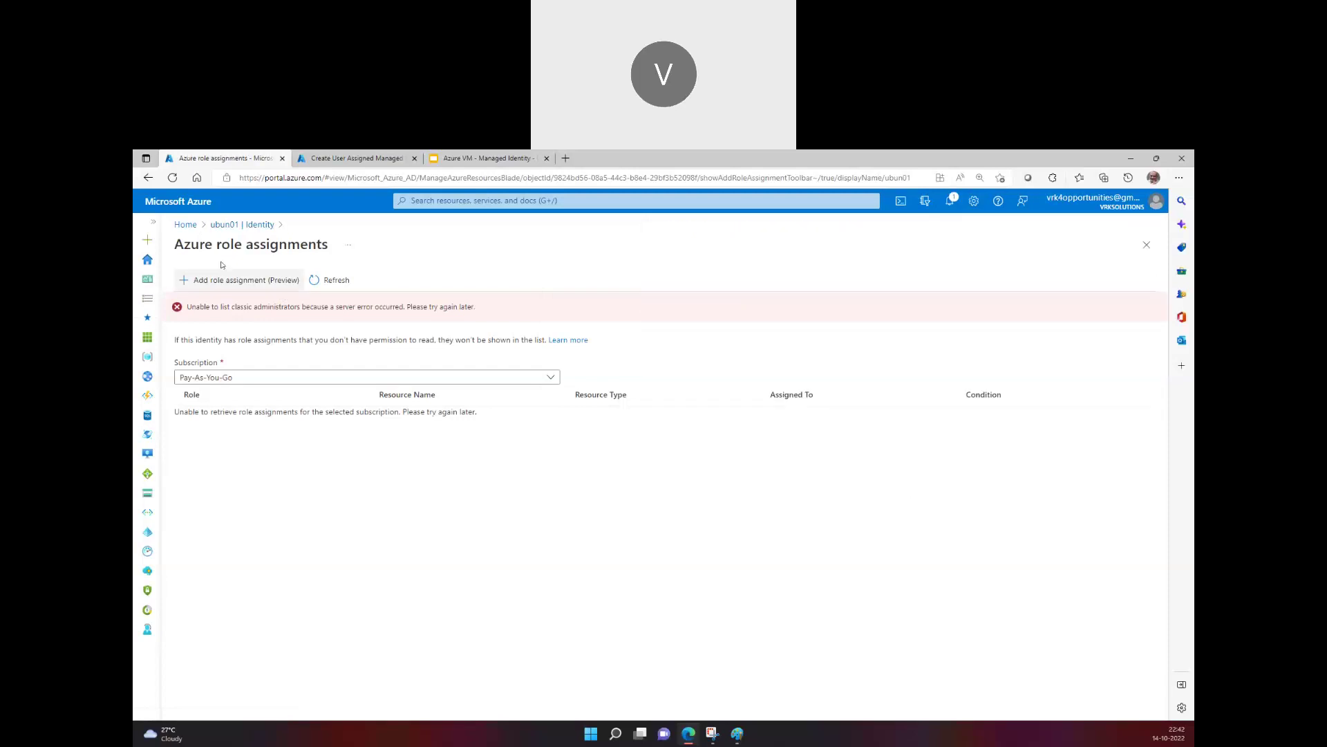
# Return to the ubun01 Identity page and disable its system-assigned managed identity, confirming the change
pyautogui.click(266, 225)
pyautogui.click(361, 399)
pyautogui.click(363, 346)
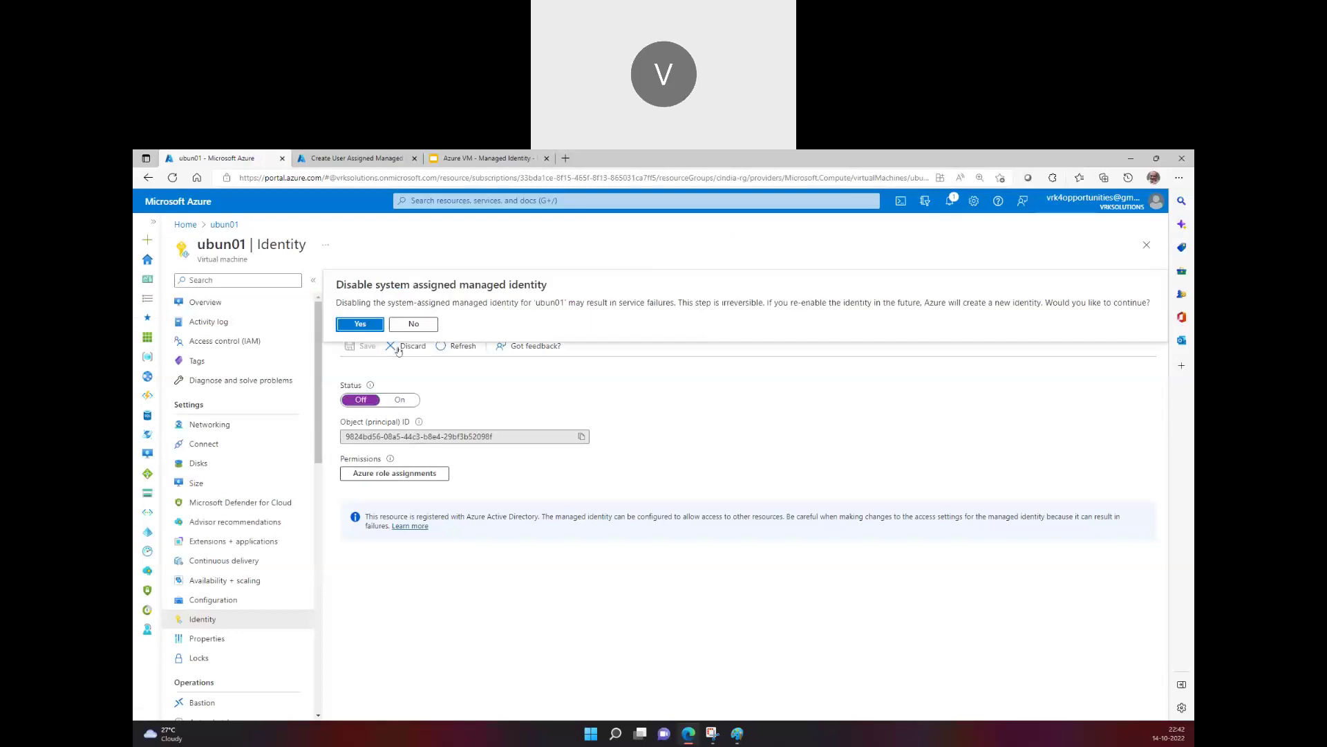
pyautogui.click(377, 325)
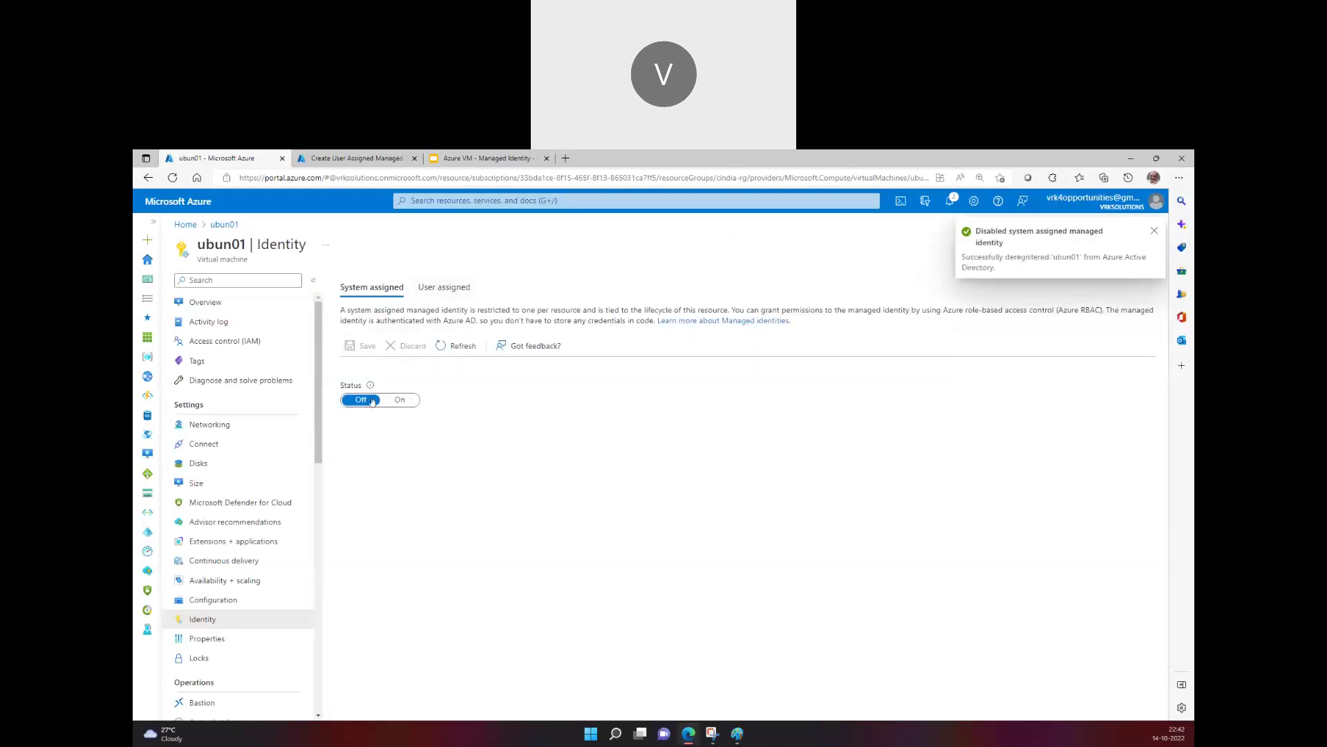
# Show the form for adding a user-assigned managed identity to ubun01
pyautogui.click(443, 285)
pyautogui.click(356, 357)
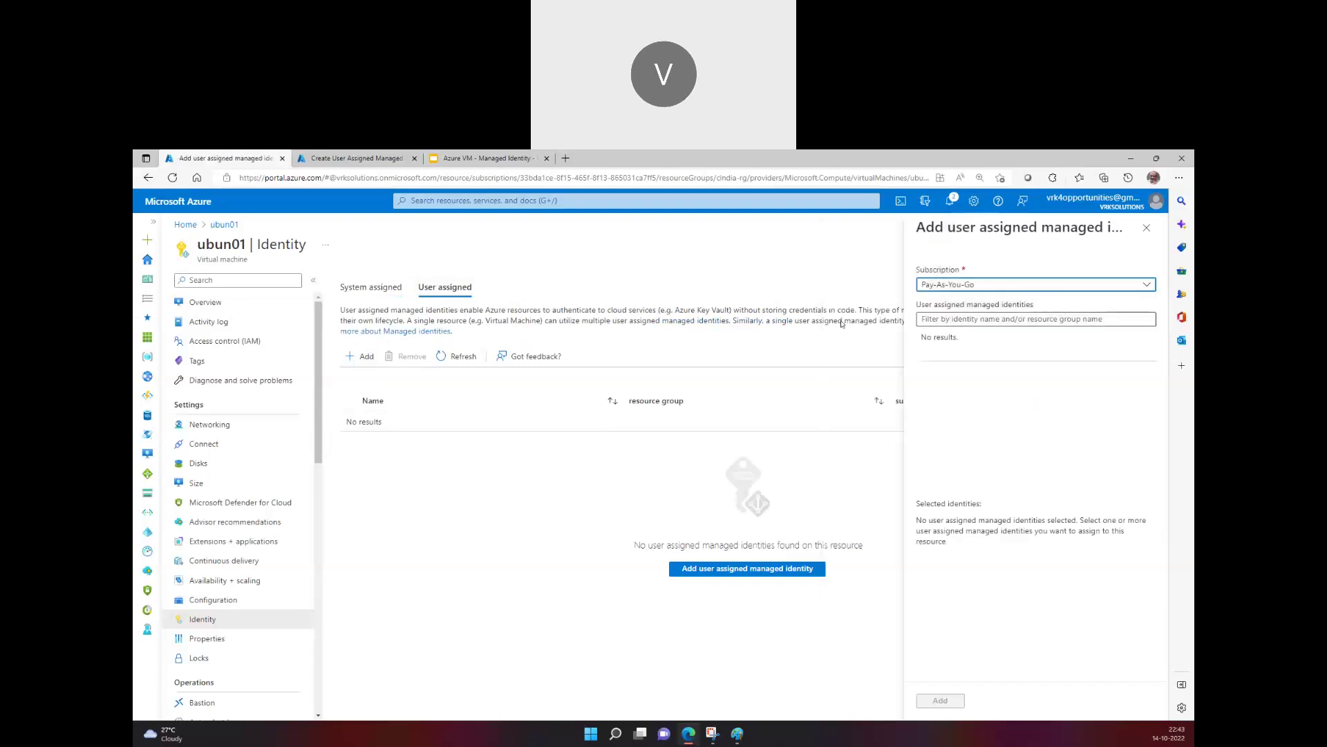
# Find the Managed Identities service and start a new user-assigned managed identity with West Europe as its region
pyautogui.click(446, 201)
pyautogui.write('M')
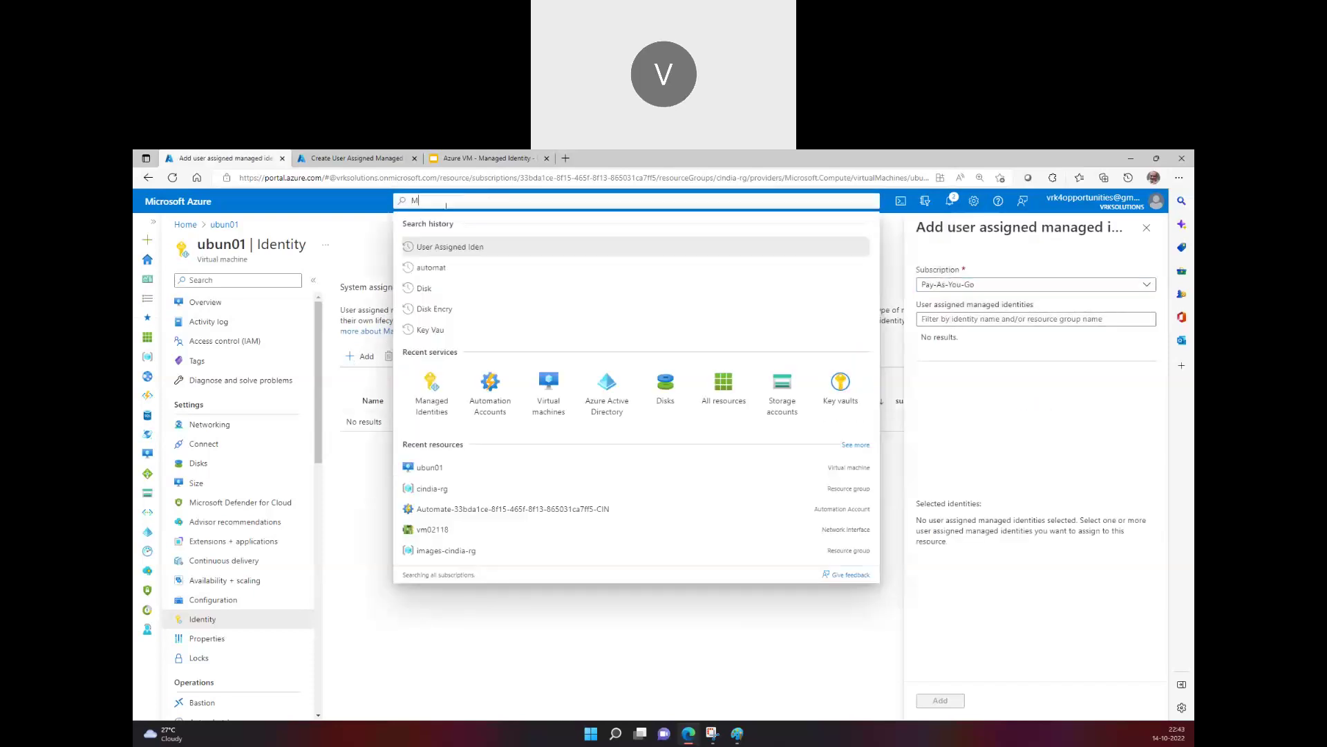
pyautogui.write('anaged Ide')
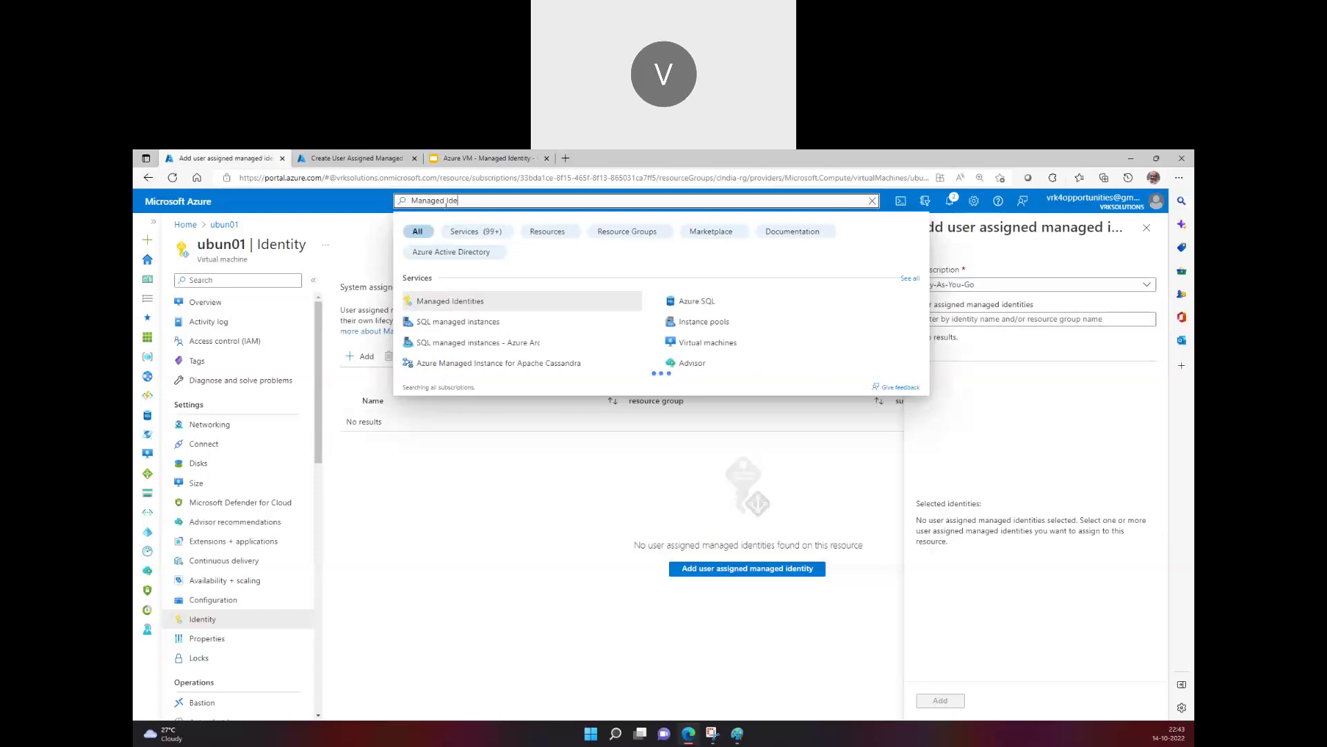
pyautogui.click(465, 302)
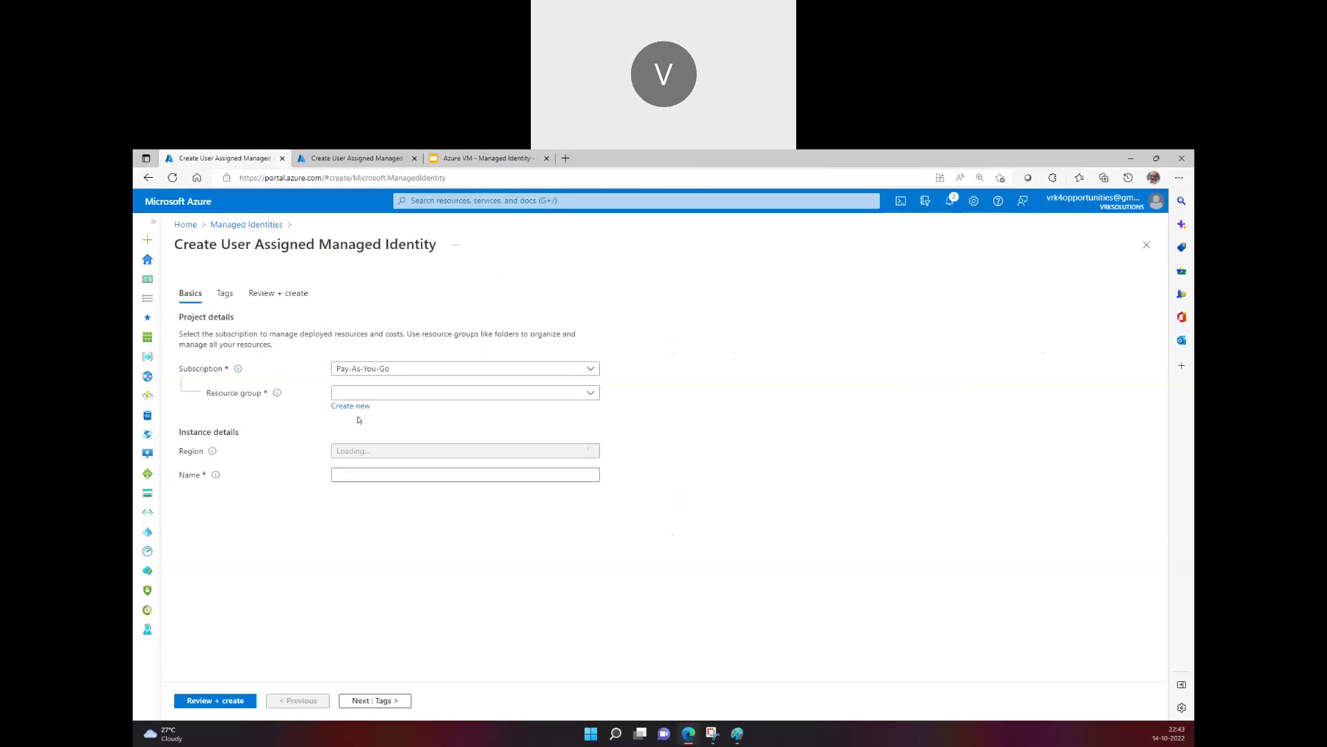
pyautogui.click(366, 451)
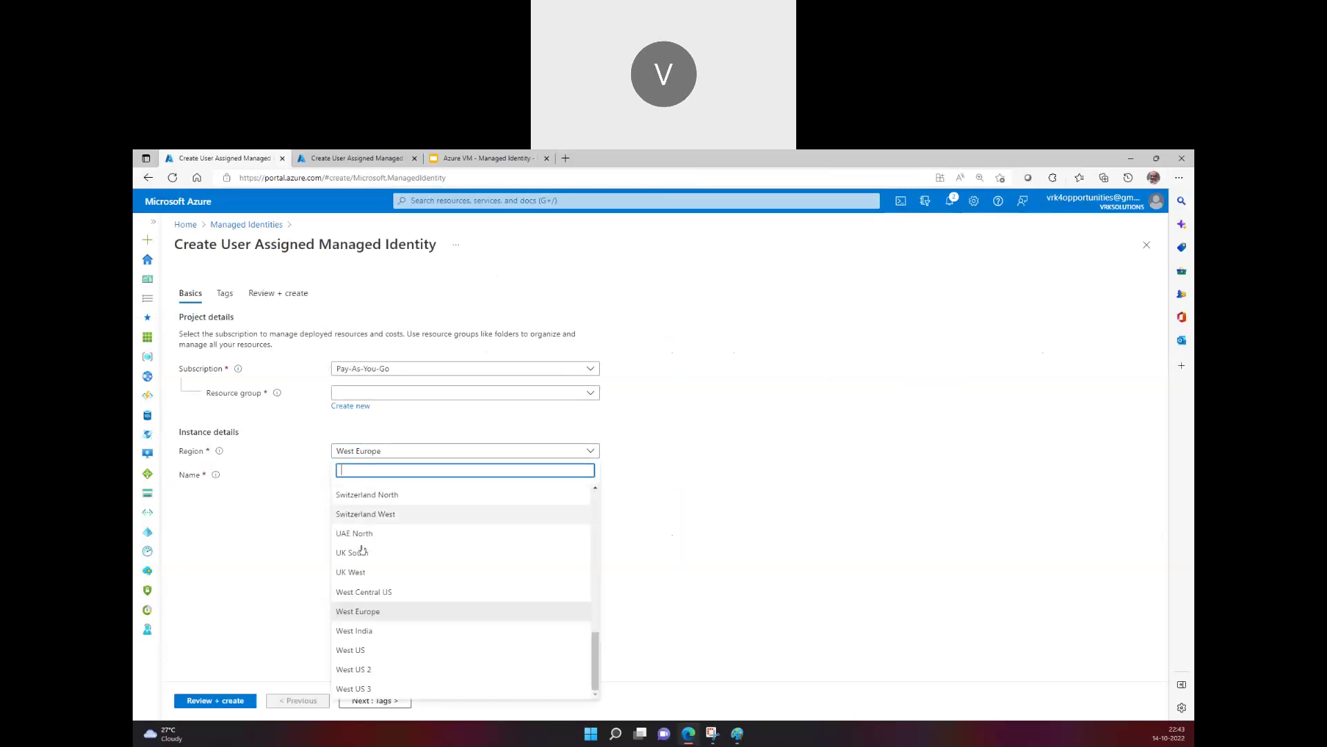
pyautogui.click(358, 611)
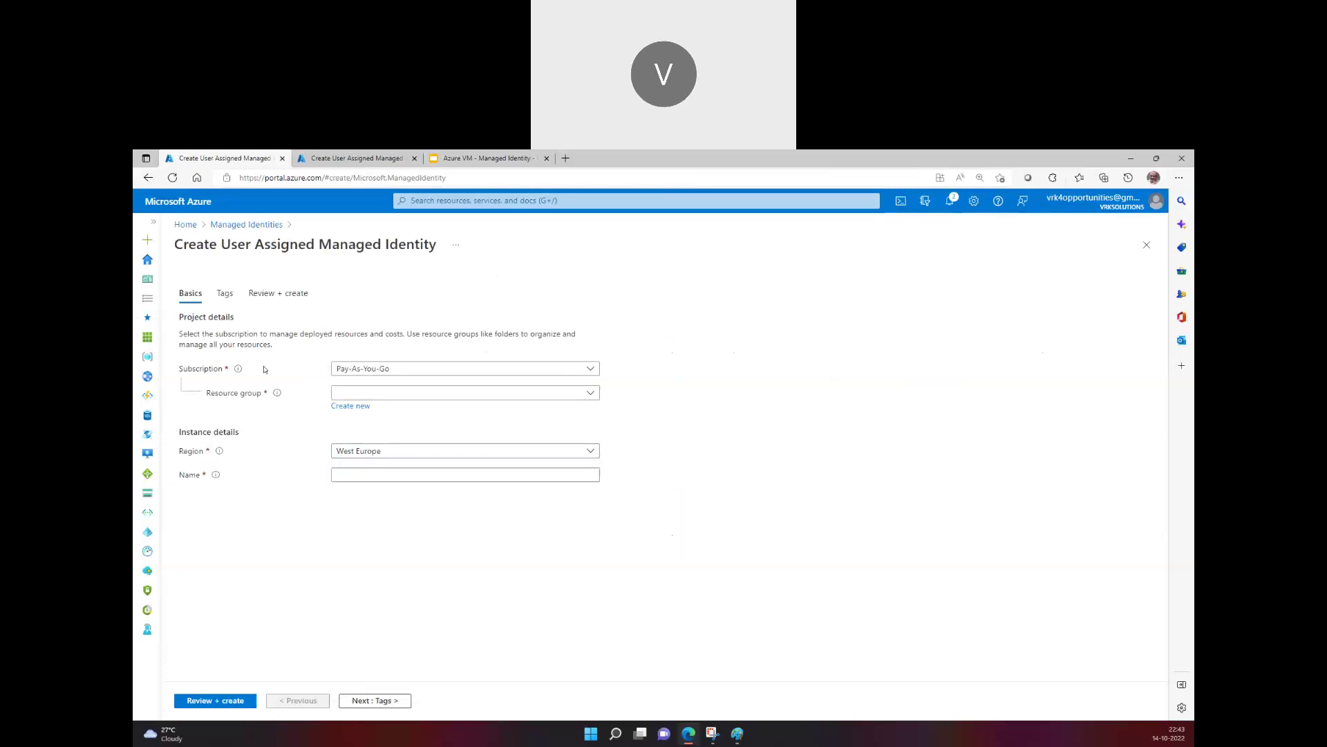
# Go to ubun01 through the virtual machines list and view its form for adding user-assigned identities, closing it without adding any
pyautogui.click(187, 225)
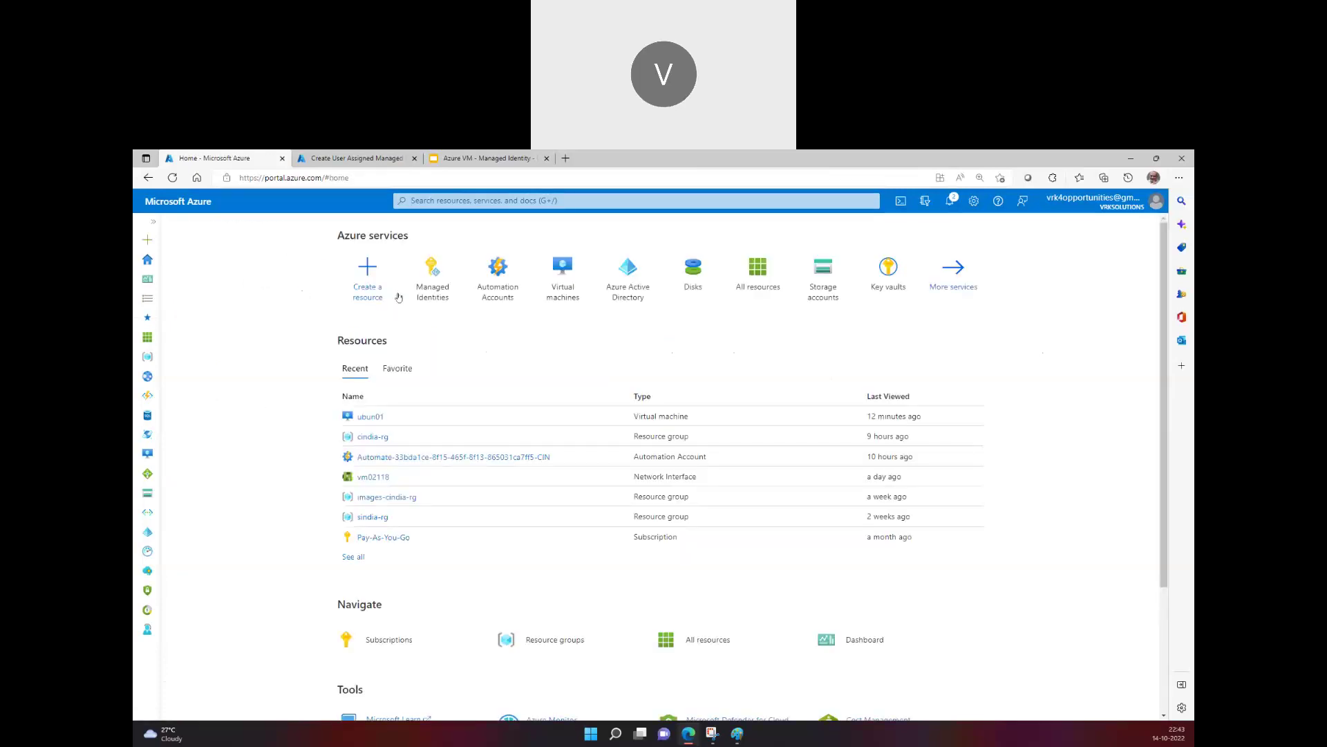
pyautogui.click(552, 282)
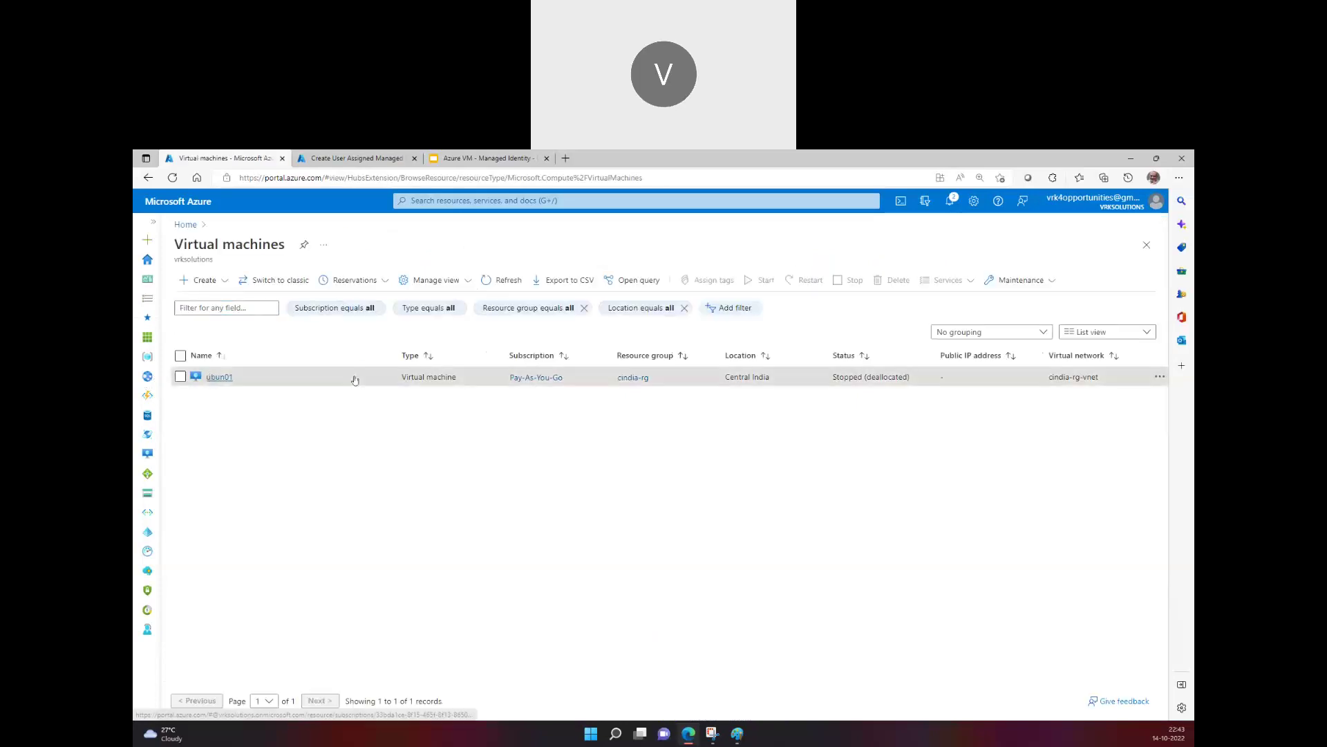
pyautogui.click(211, 377)
pyautogui.click(394, 620)
pyautogui.click(636, 287)
pyautogui.click(553, 357)
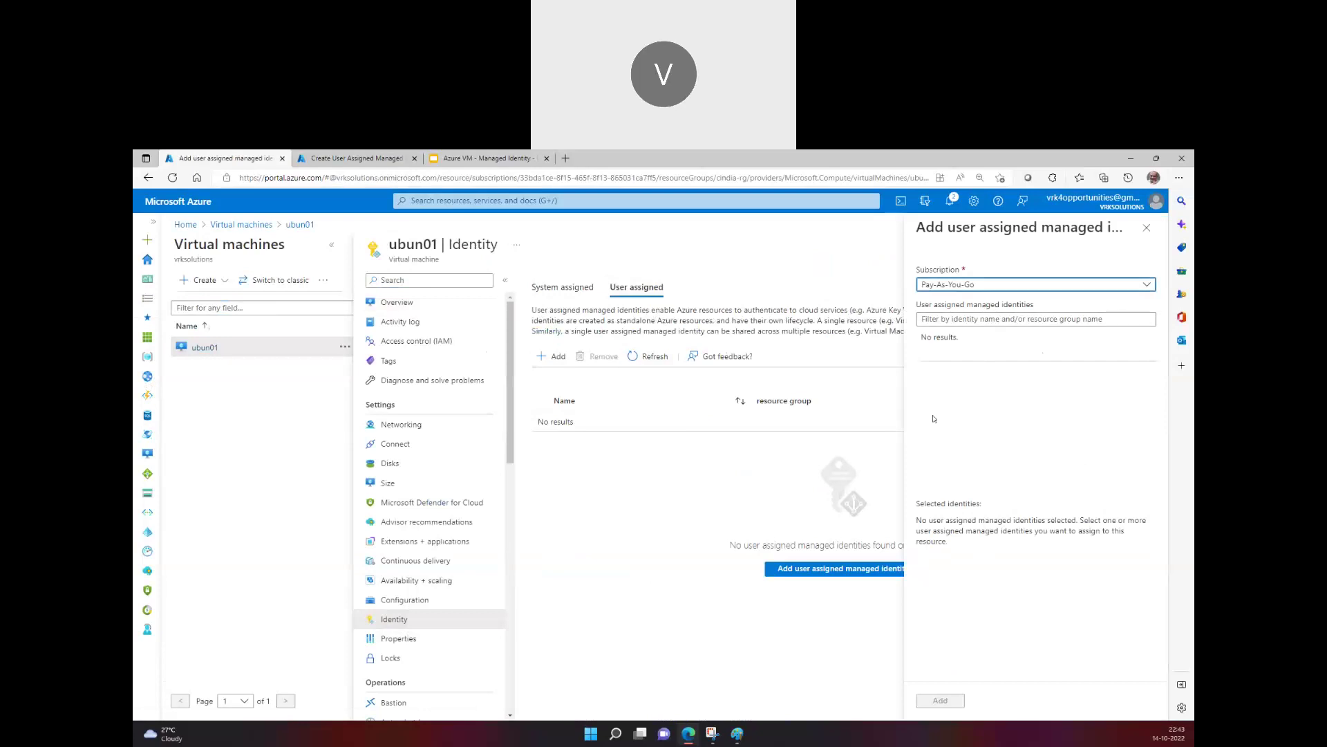
pyautogui.click(1147, 228)
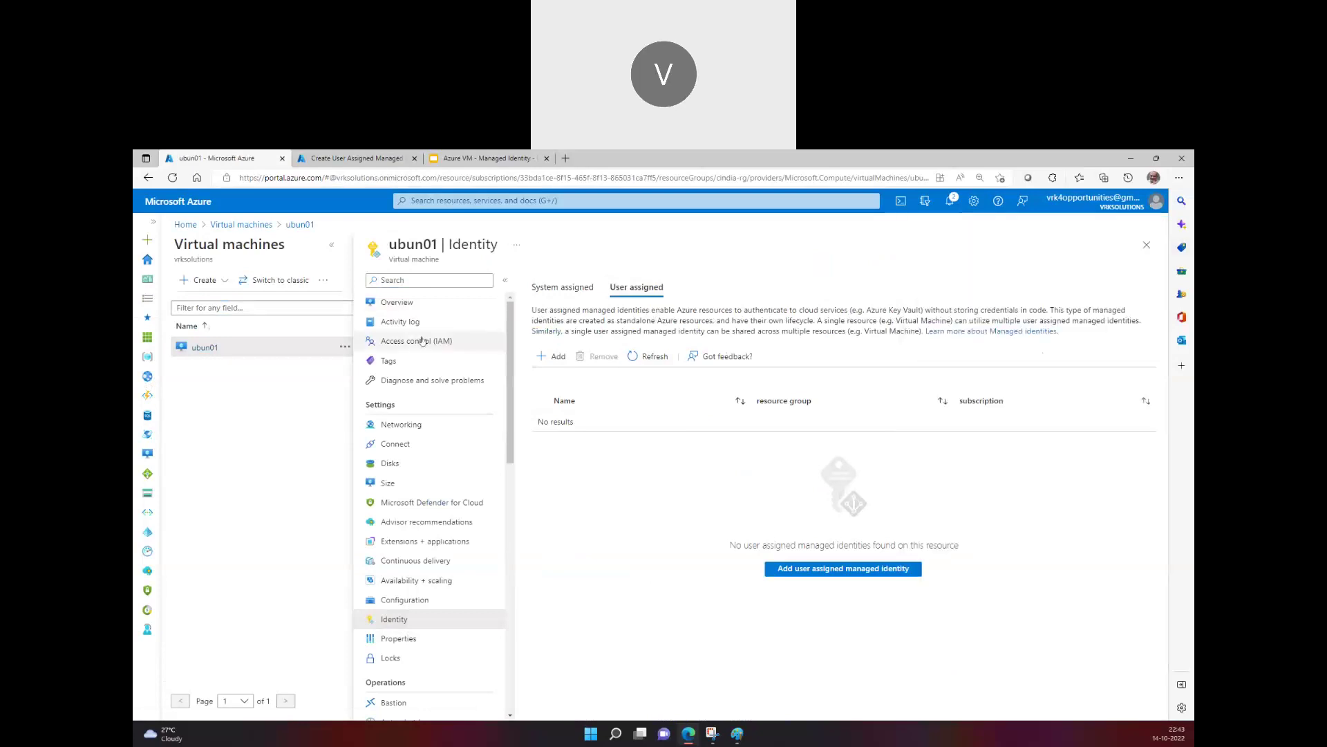
# Go to the resource groups and open the Access control (IAM) page of autoacc-rg
pyautogui.click(186, 225)
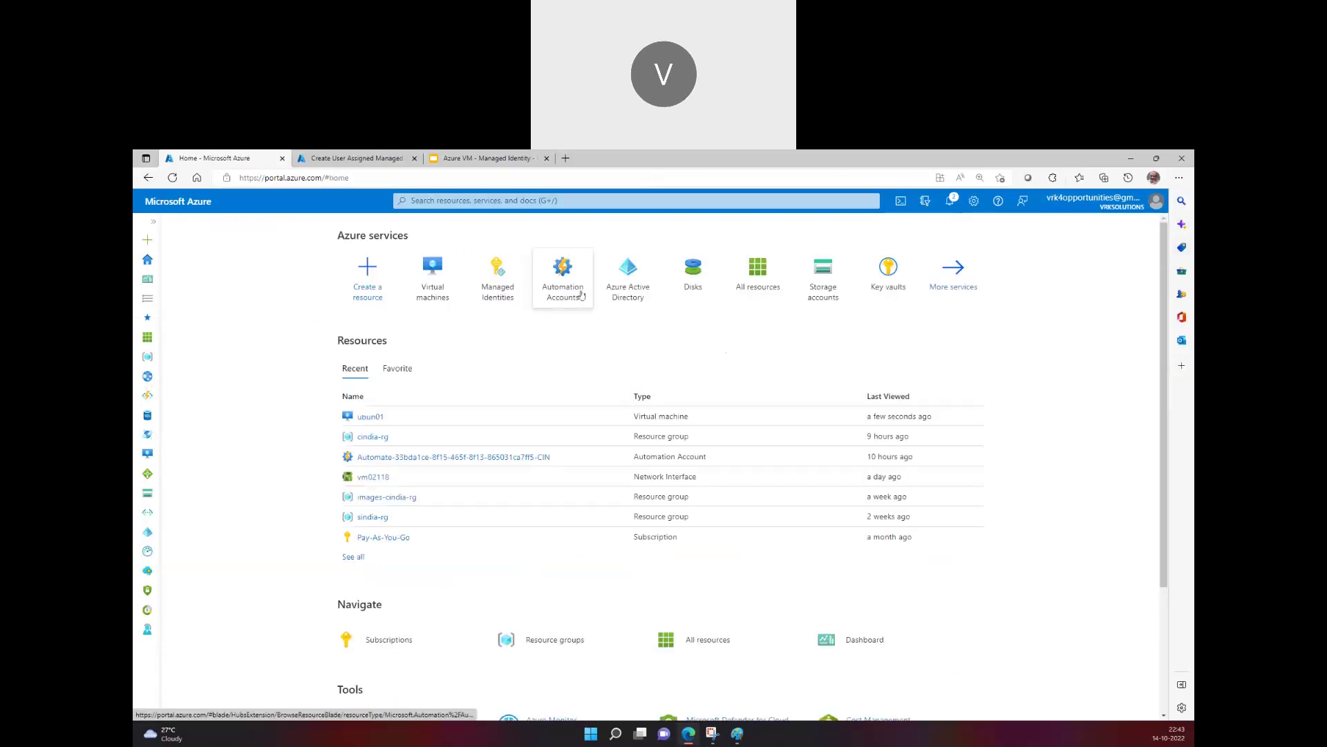
pyautogui.moveTo(577, 303)
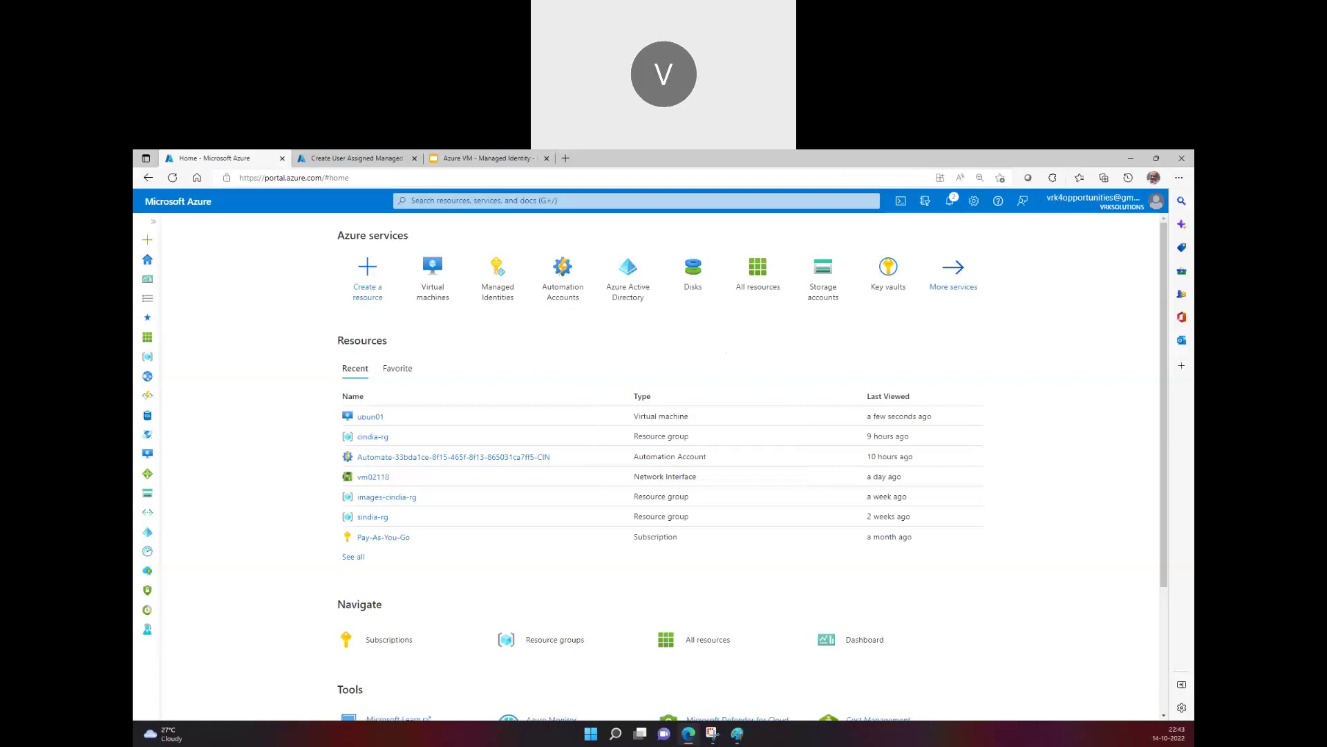
pyautogui.click(153, 222)
pyautogui.click(184, 358)
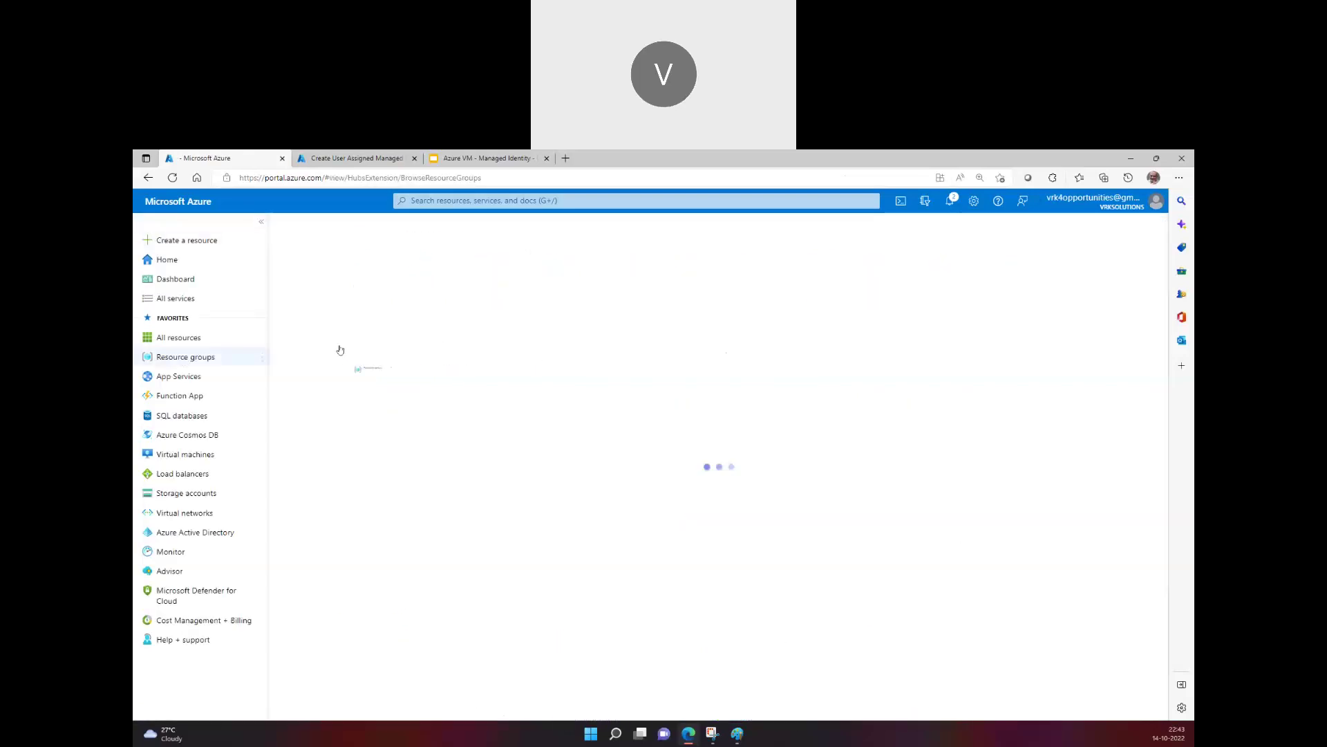
pyautogui.click(330, 386)
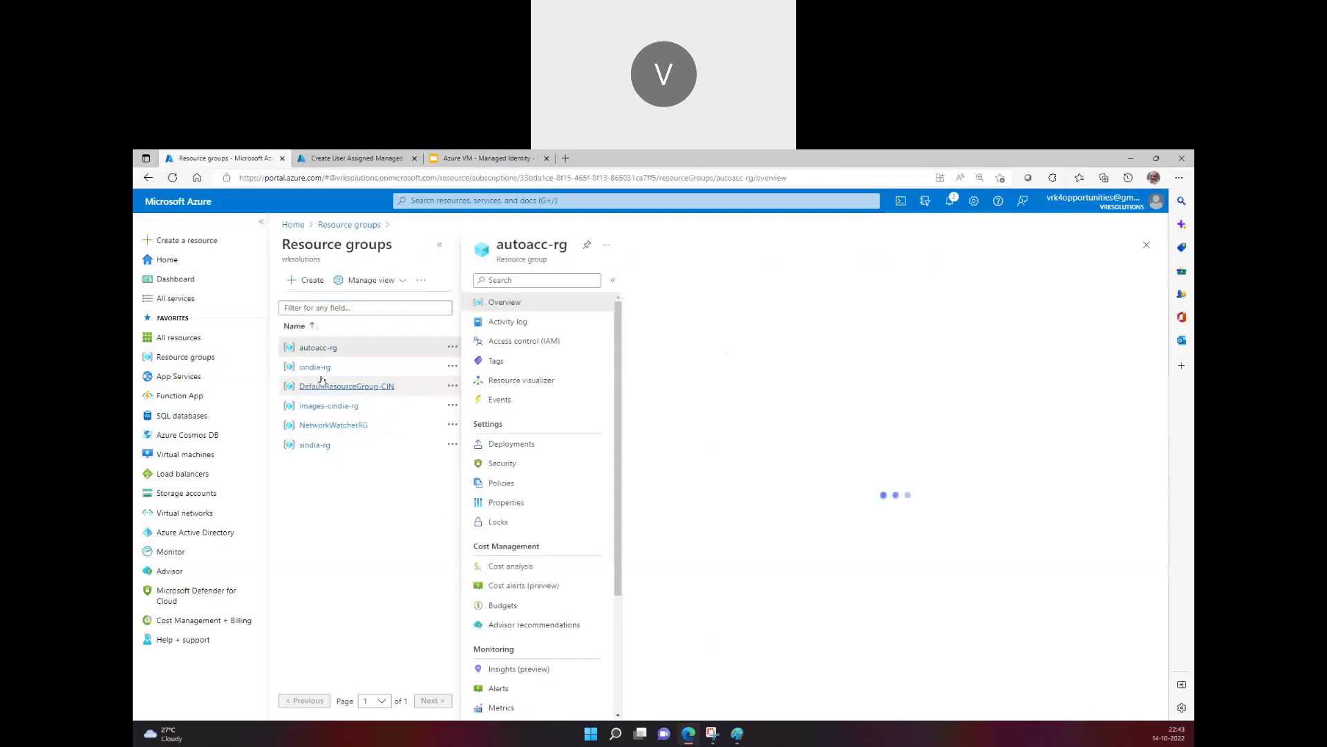
pyautogui.click(523, 342)
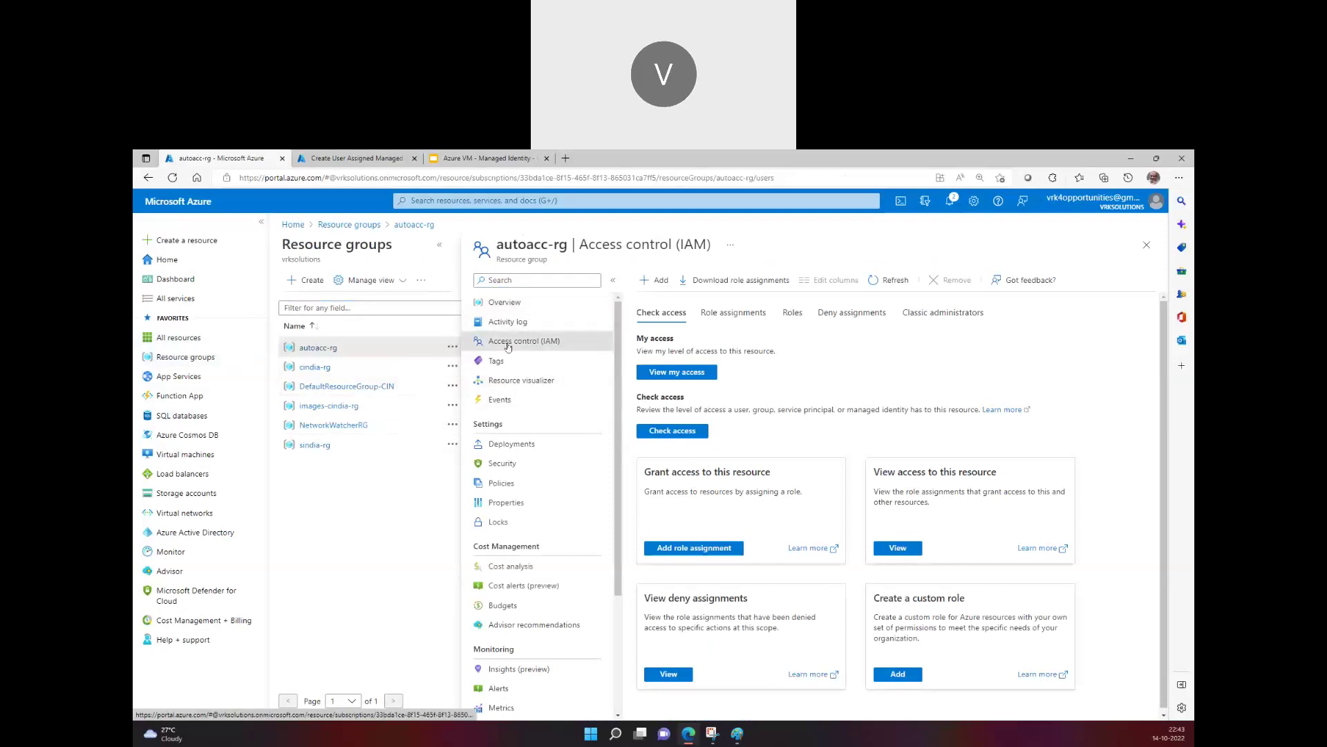
# Start a role assignment on autoacc-rg with the Contributor role and managed identity as the type of member receiving access
pyautogui.click(655, 280)
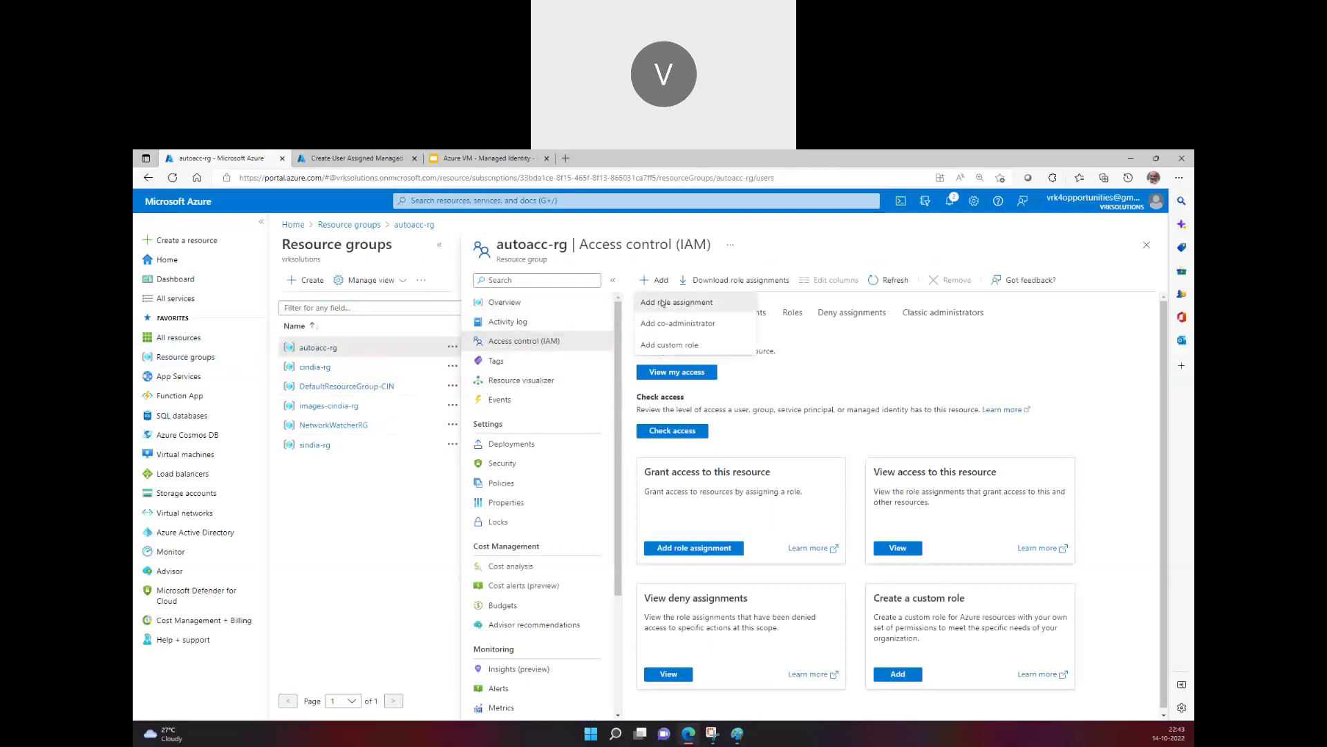
pyautogui.click(658, 299)
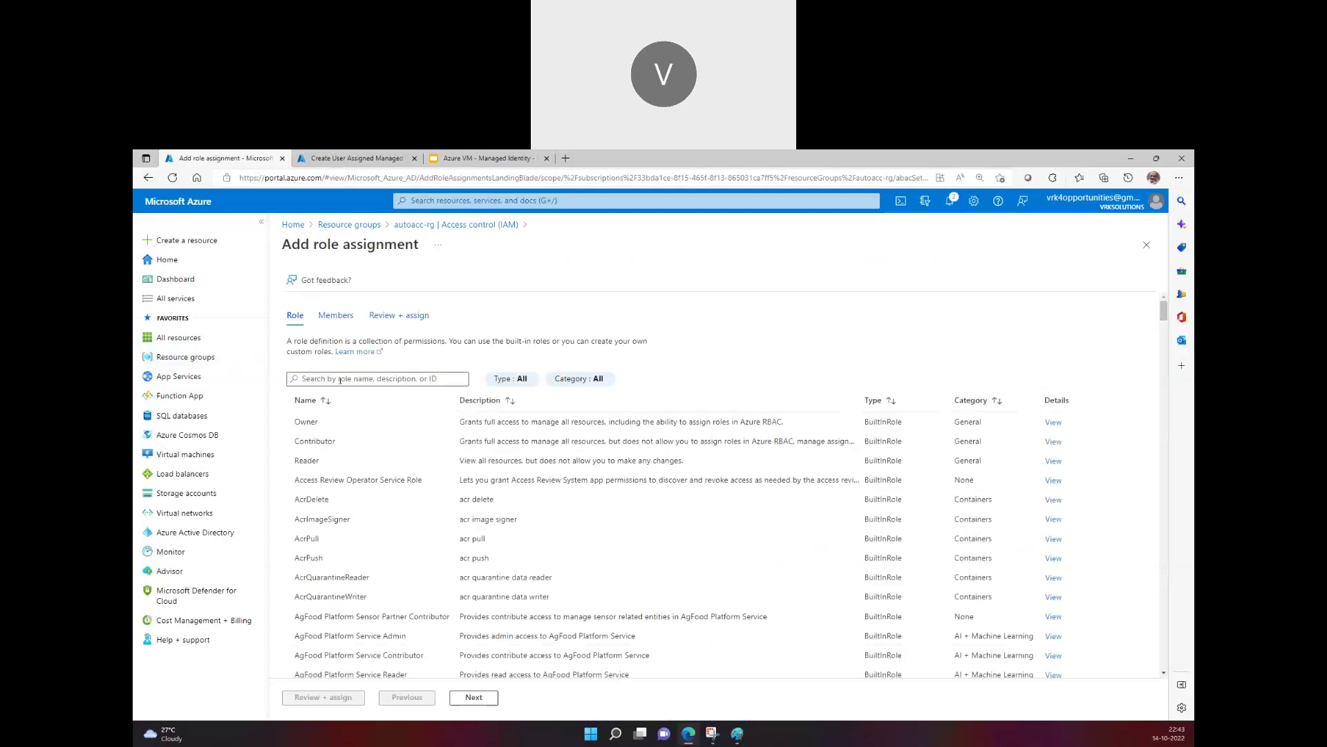
pyautogui.click(315, 441)
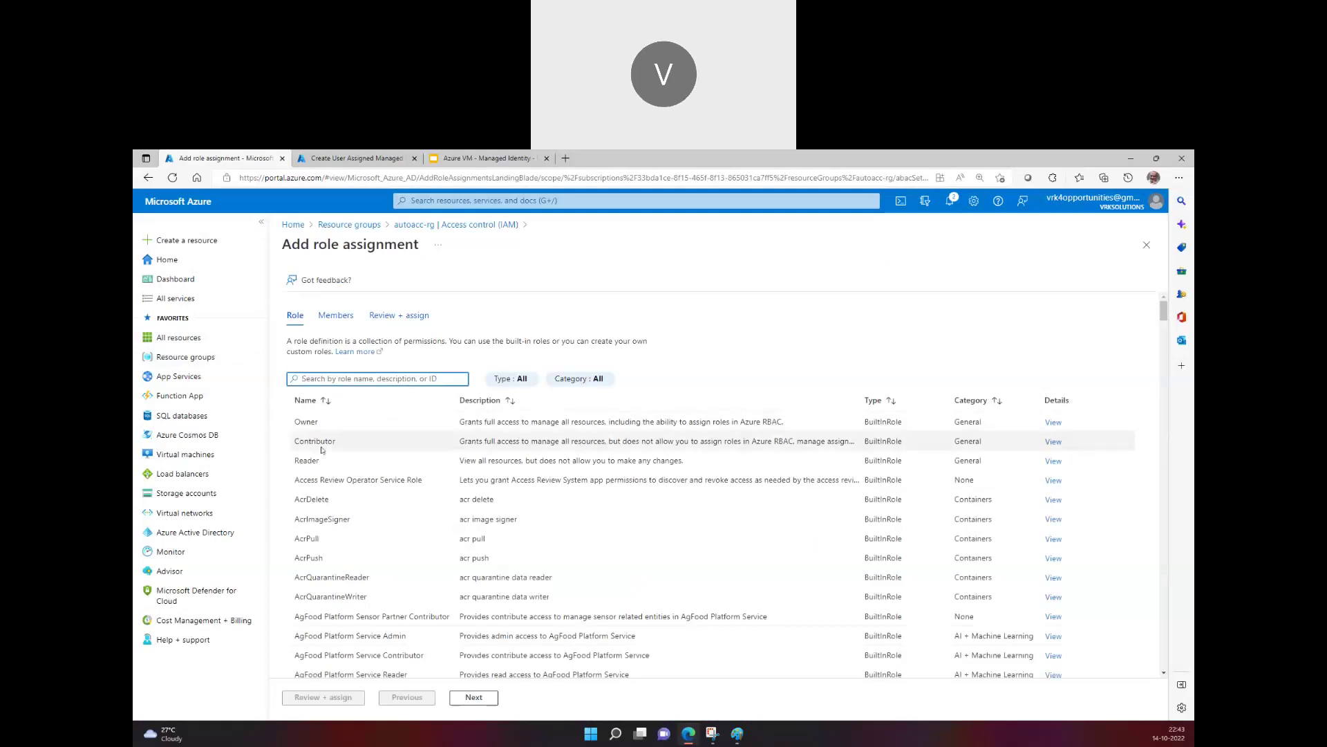
pyautogui.click(336, 314)
pyautogui.click(426, 391)
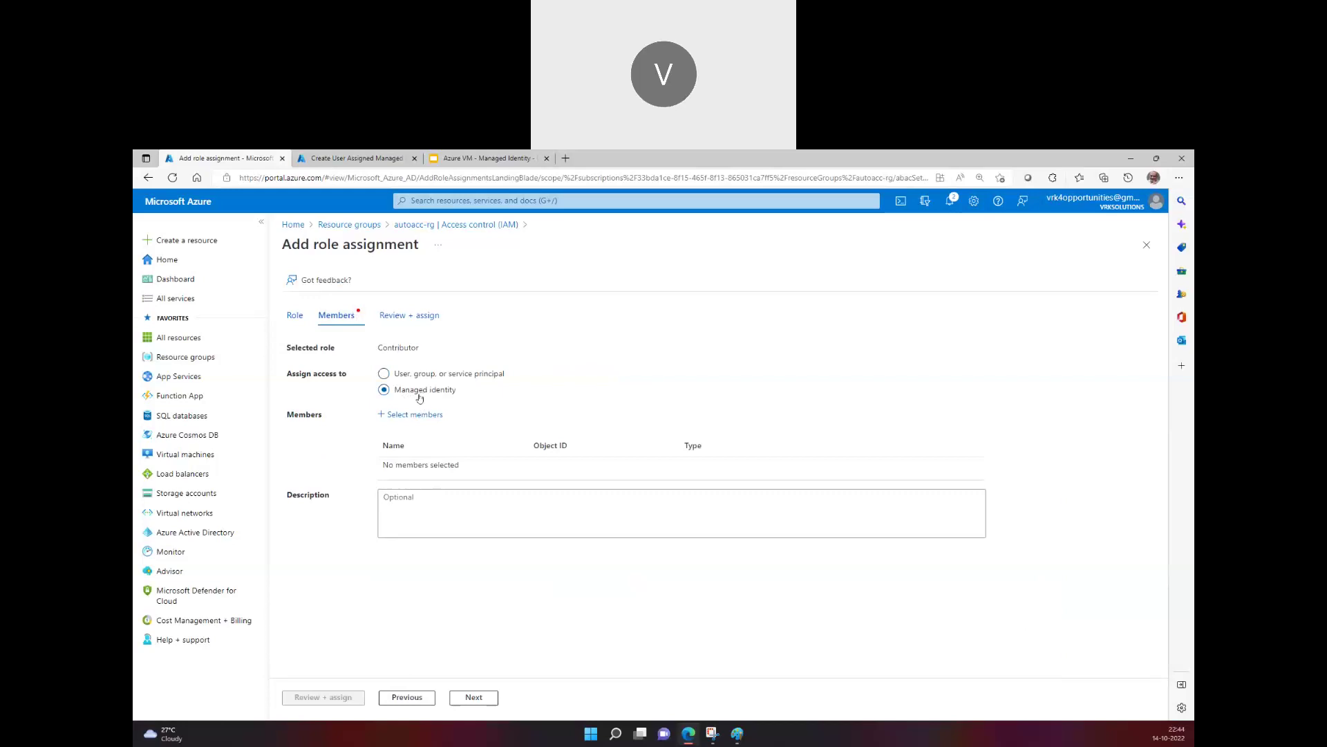
# View the managed identity selection form for the Pay-As-You-Go subscription, leaving it without choosing any, and return to the portal home page
pyautogui.click(414, 415)
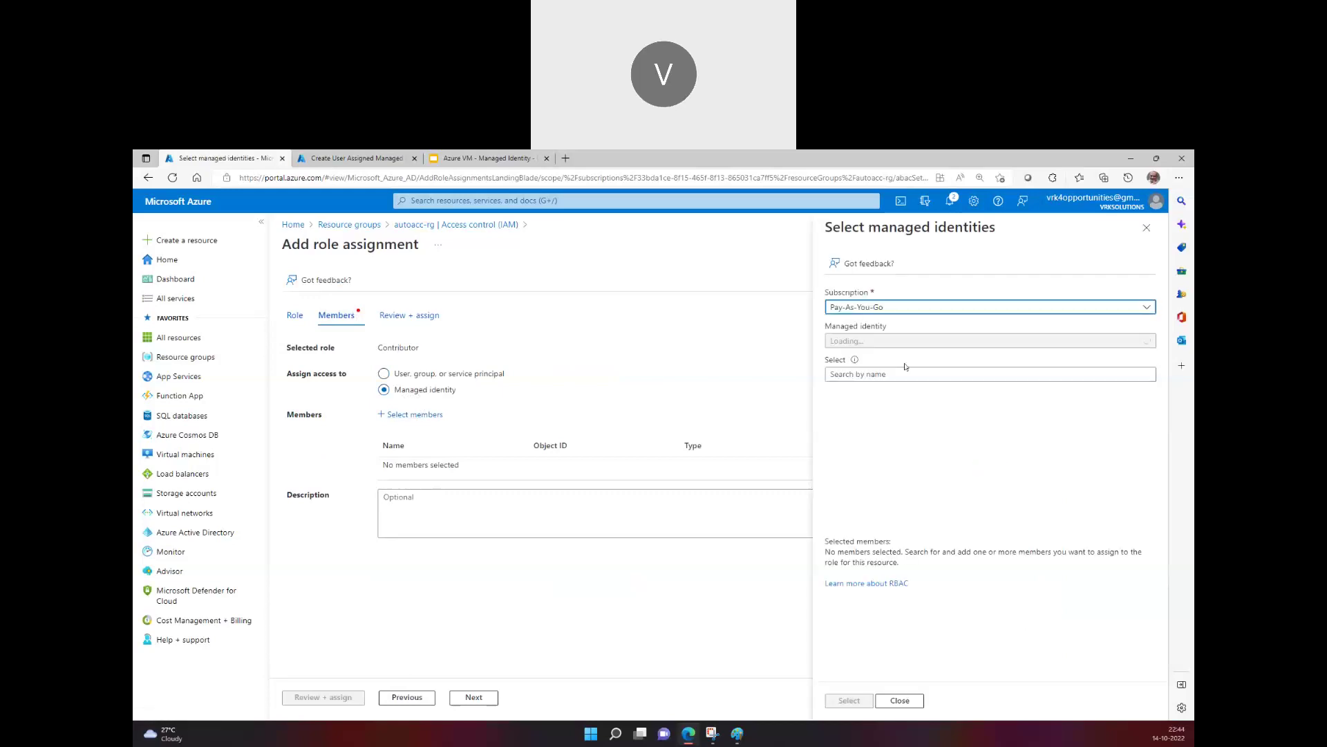
pyautogui.click(910, 345)
pyautogui.click(861, 489)
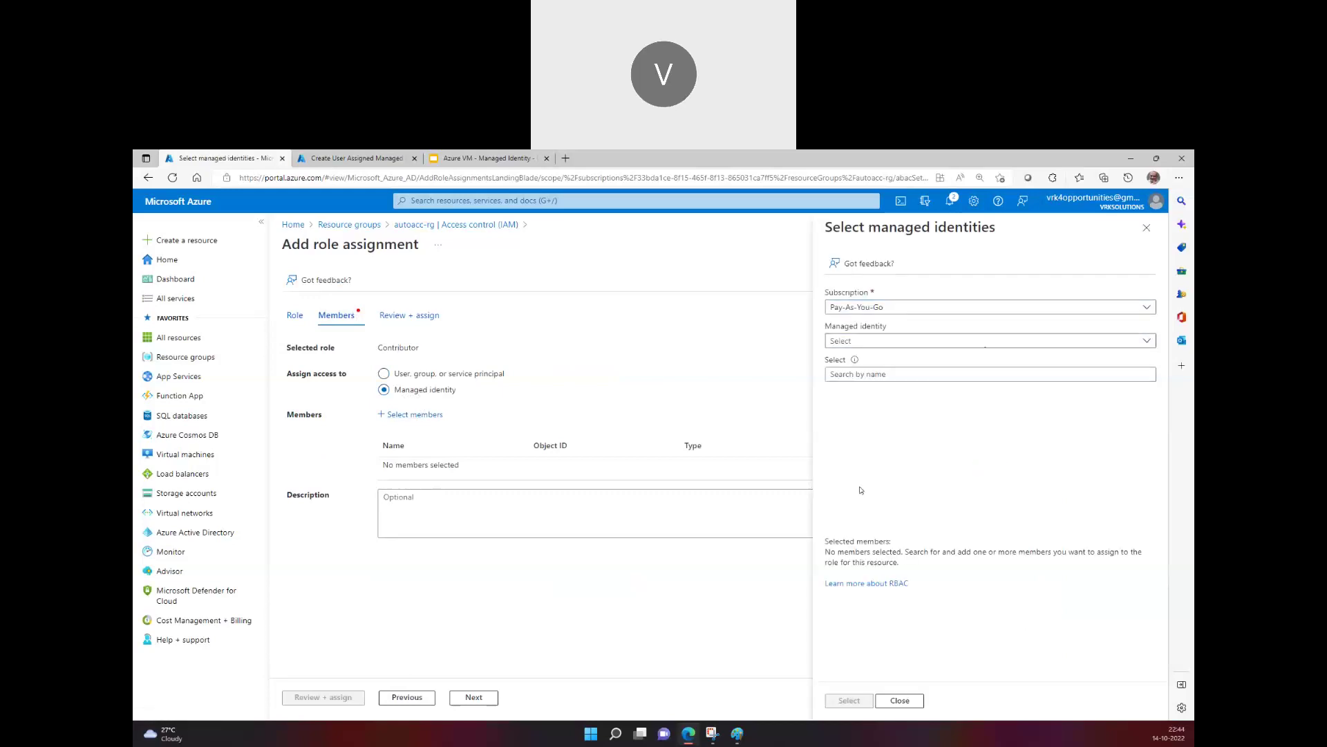
pyautogui.click(1147, 228)
pyautogui.click(293, 225)
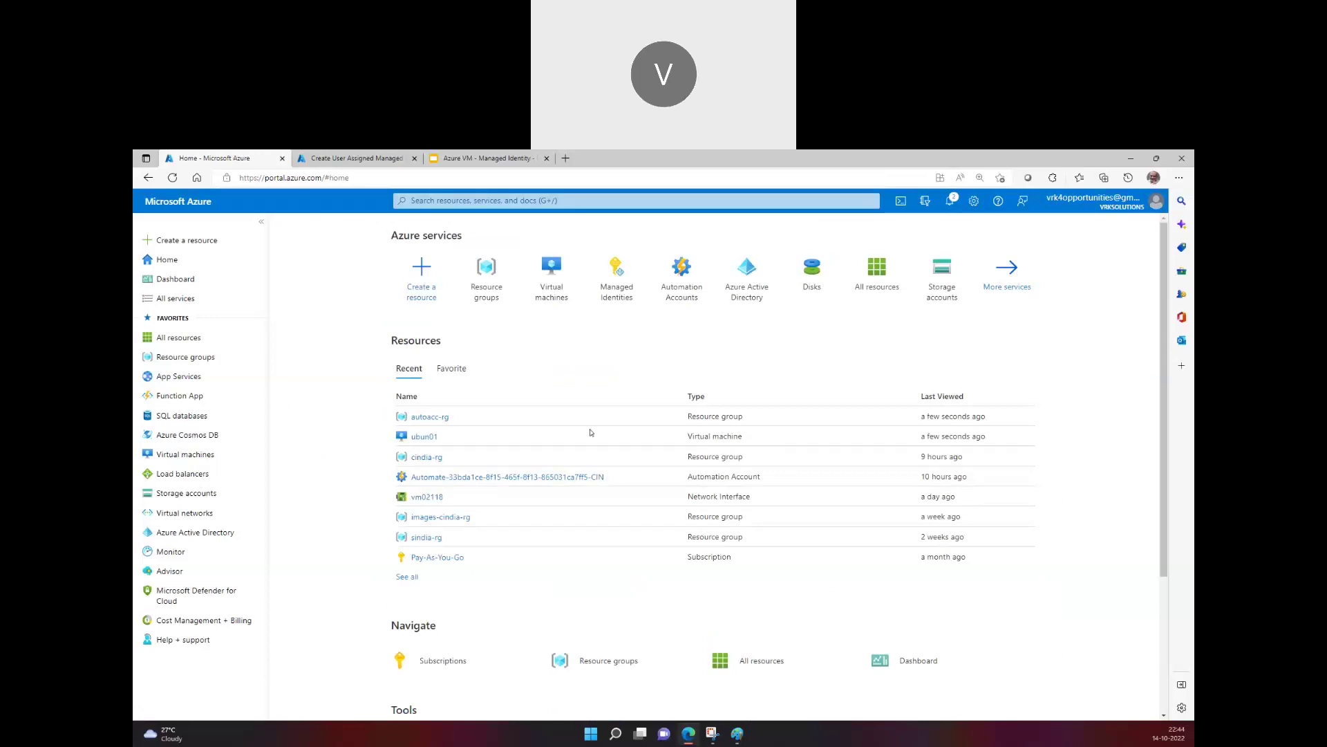
# View the slide on adding a user-assigned identity in the Google Slides presentation and return to the Azure portal home page
pyautogui.click(487, 157)
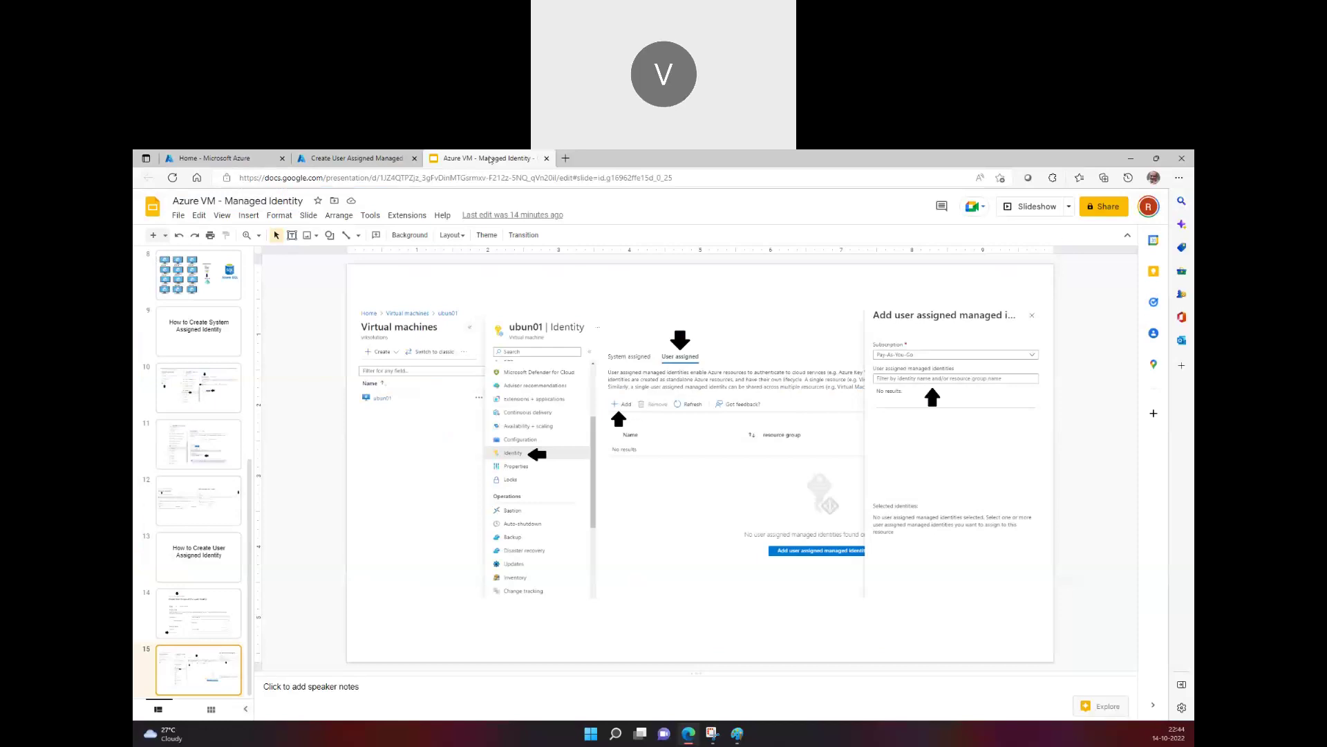
pyautogui.hotkey('ctrl', 'Tab')
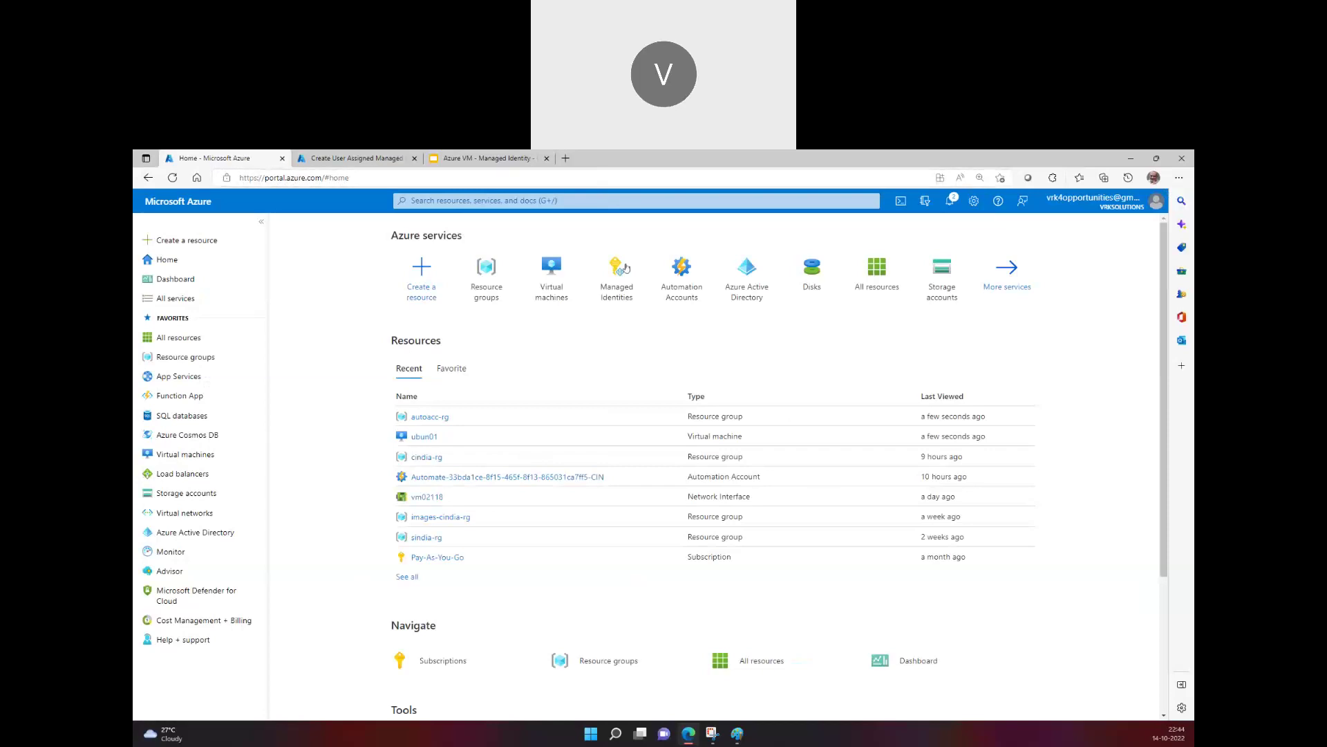
pyautogui.scroll(-3, 543, 432)
pyautogui.scroll(3, 545, 431)
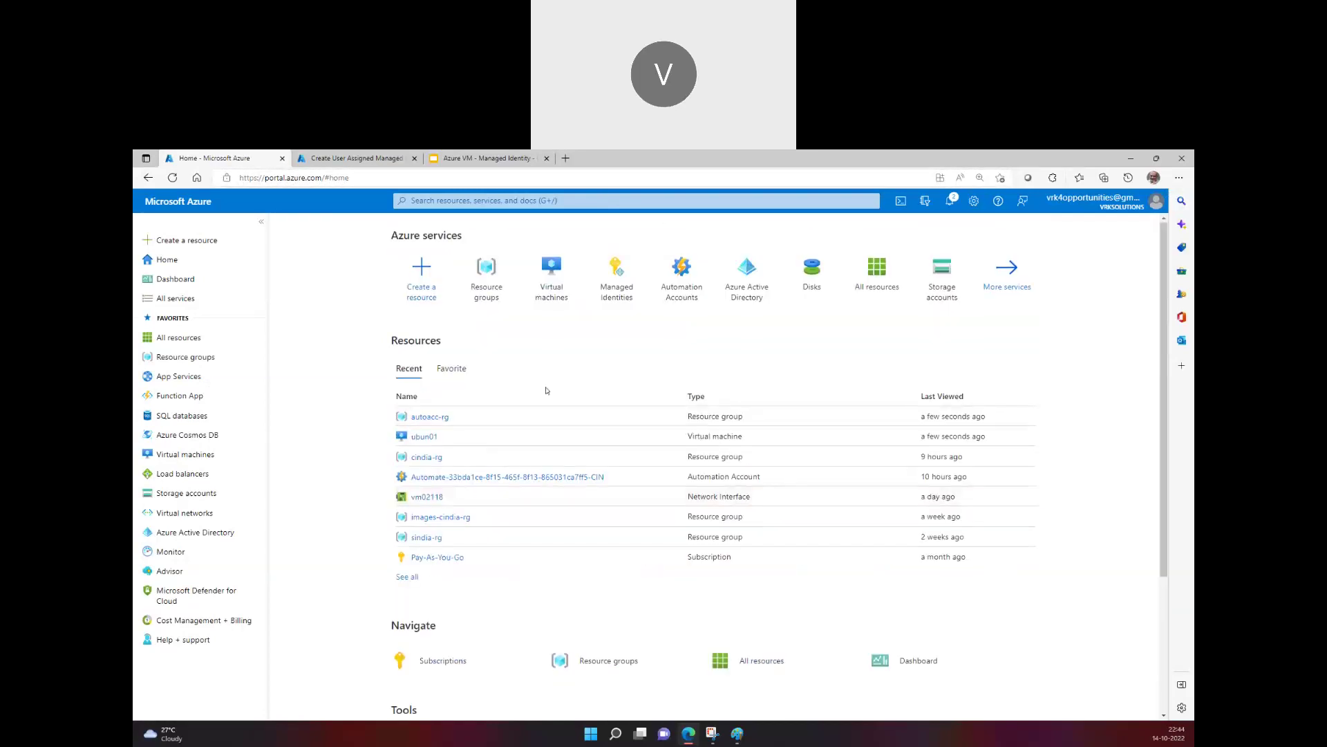